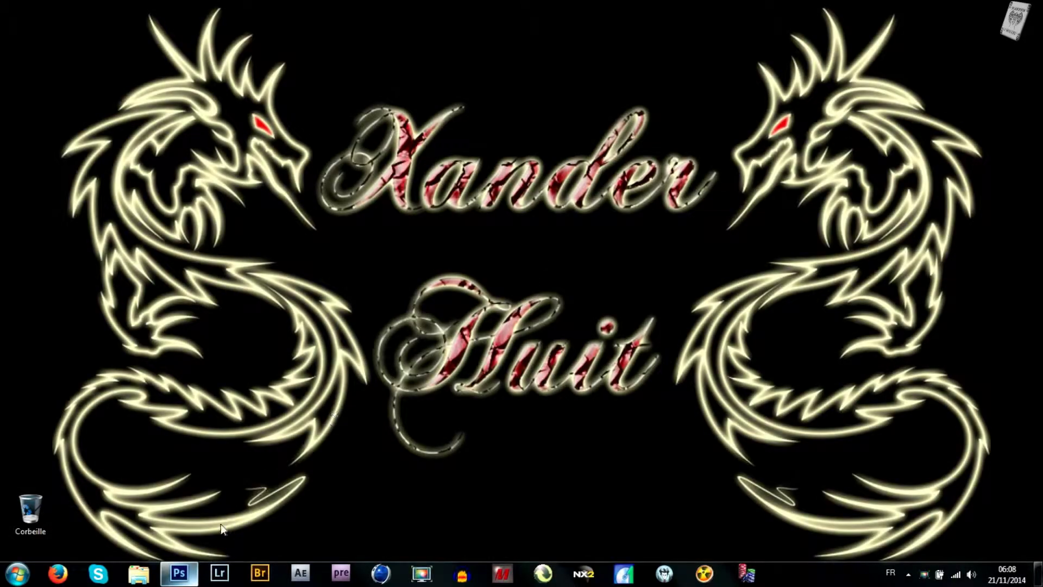
# Restore the Photoshop window from the Windows taskbar
pyautogui.click(183, 575)
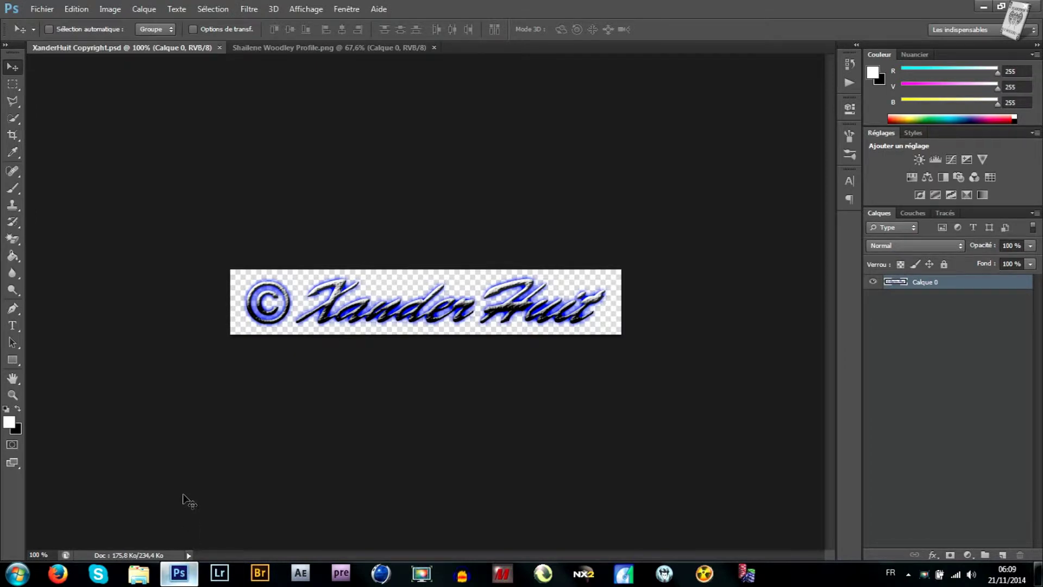
# Convert the portrait to Niveaux de gris grayscale, discarding its colour information
pyautogui.click(259, 47)
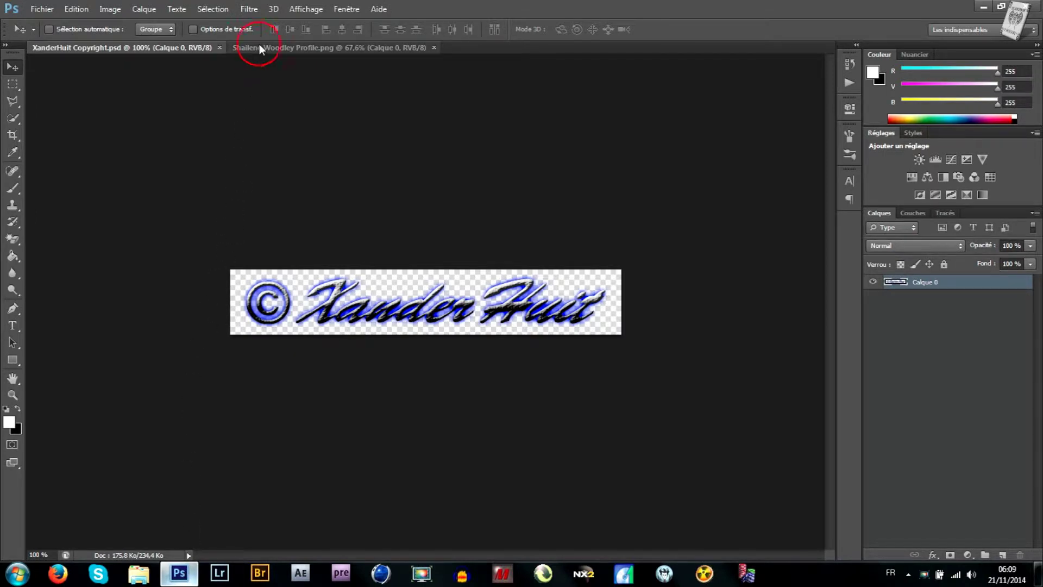
pyautogui.click(111, 9)
pyautogui.moveTo(118, 24)
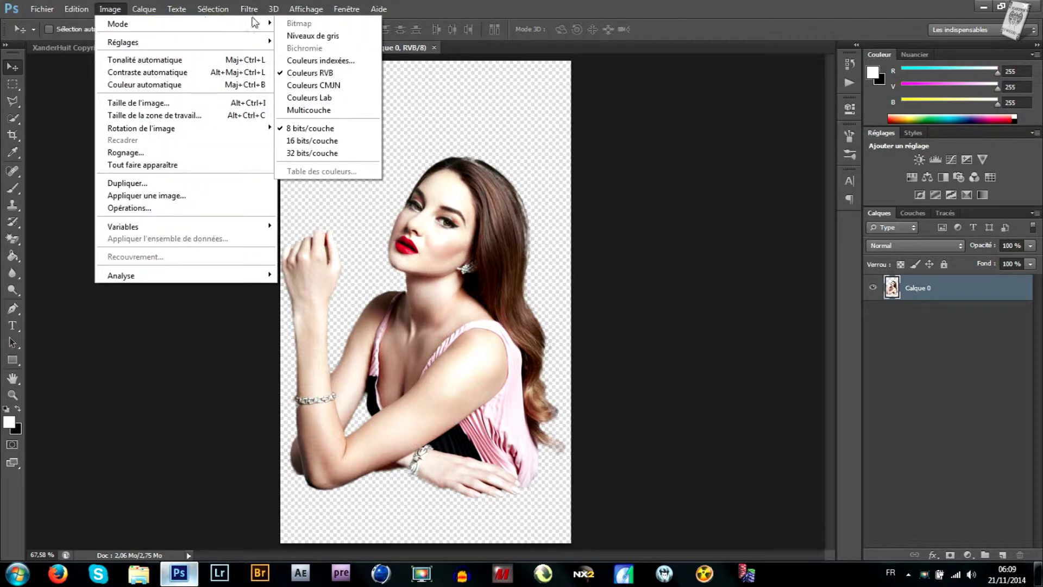
pyautogui.click(354, 37)
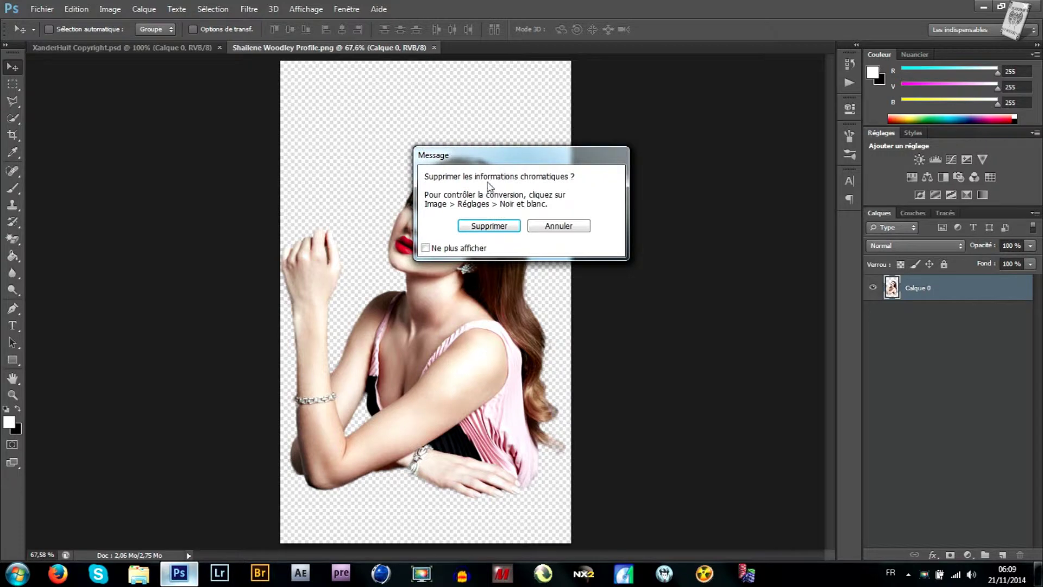
pyautogui.click(514, 227)
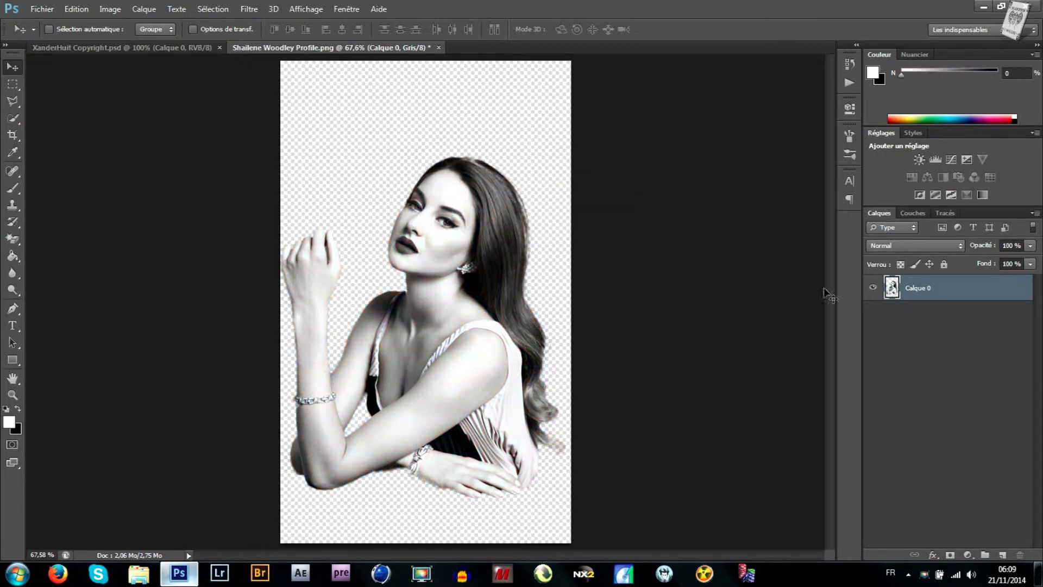
# Duplicate the portrait layer as Calque 0 copie
pyautogui.rightClick(911, 292)
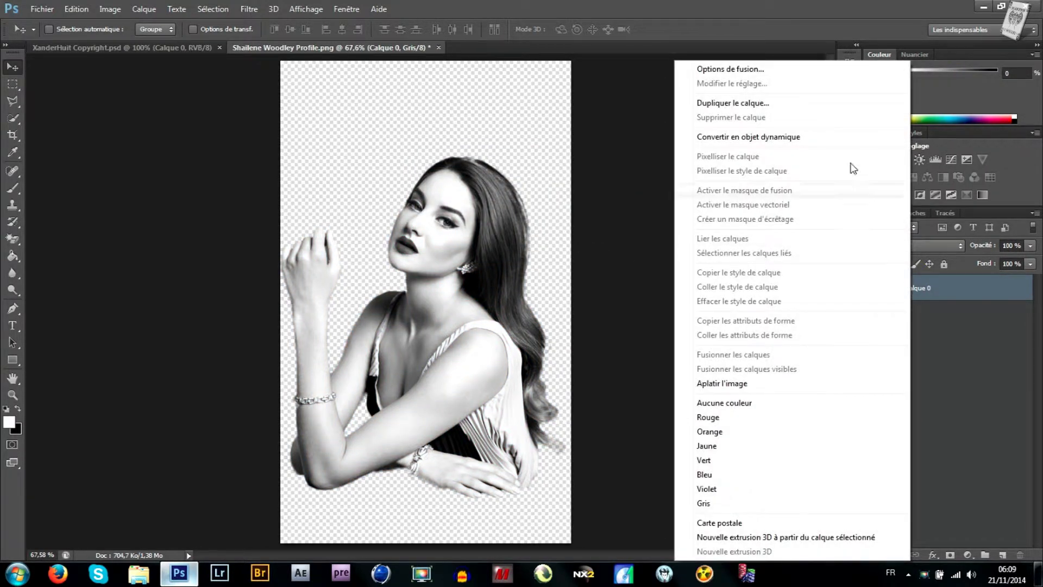
pyautogui.click(799, 108)
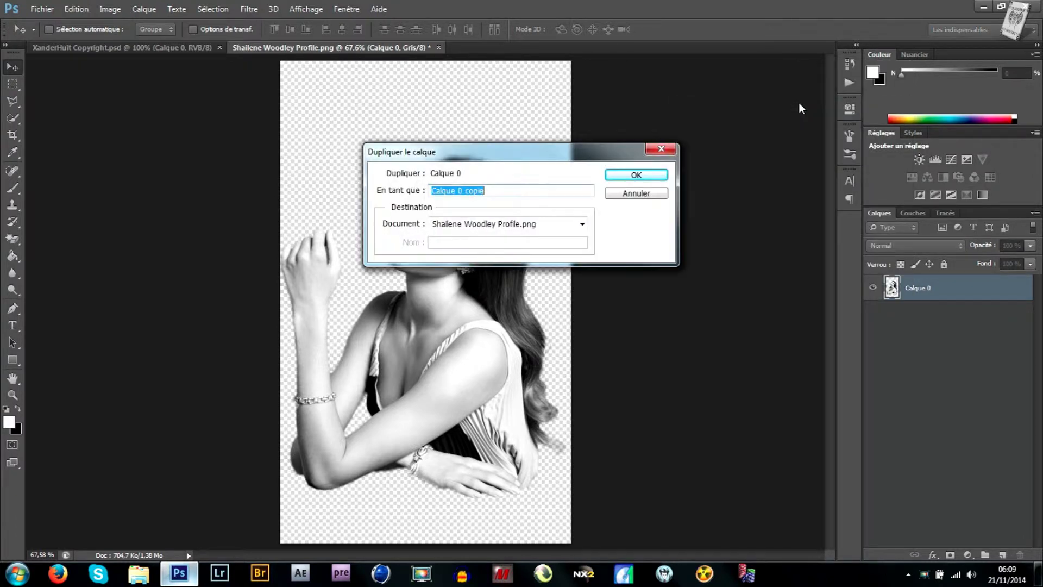
pyautogui.click(645, 174)
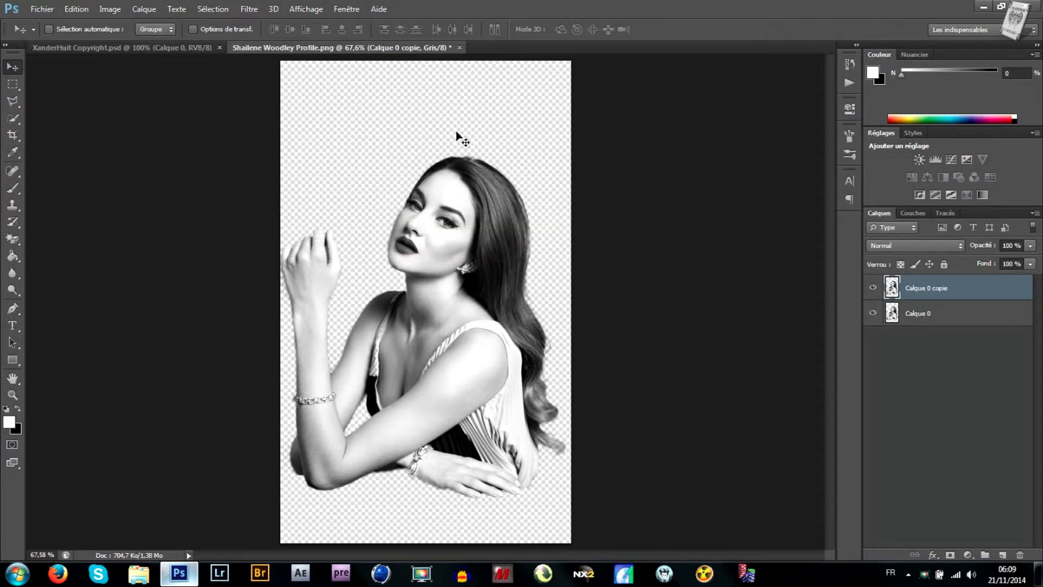
pyautogui.click(121, 15)
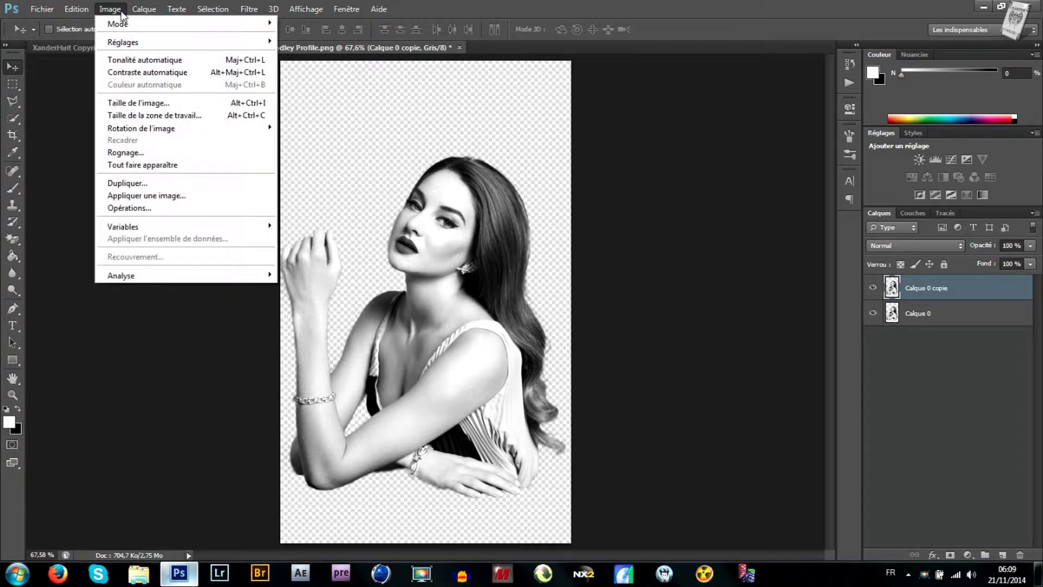
# Invert the duplicate layer and set its blend mode to Densité couleur -
pyautogui.moveTo(123, 42)
pyautogui.click(370, 189)
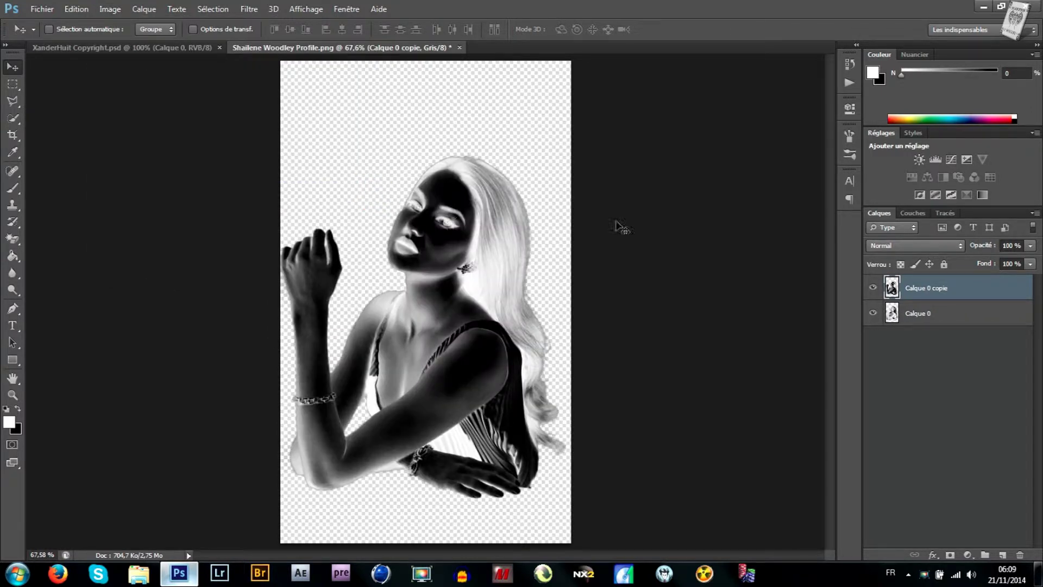
pyautogui.click(905, 245)
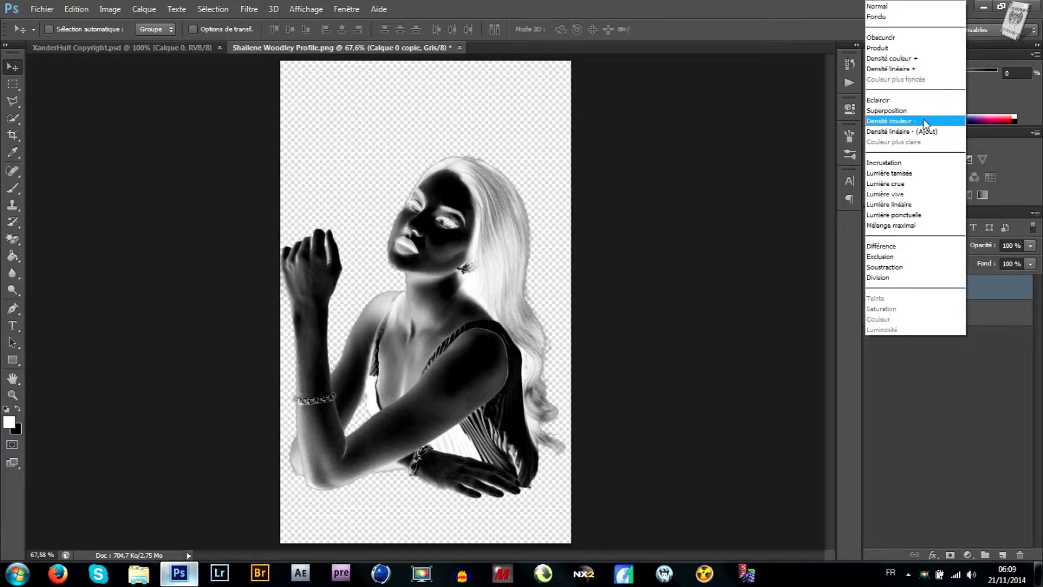
pyautogui.click(925, 121)
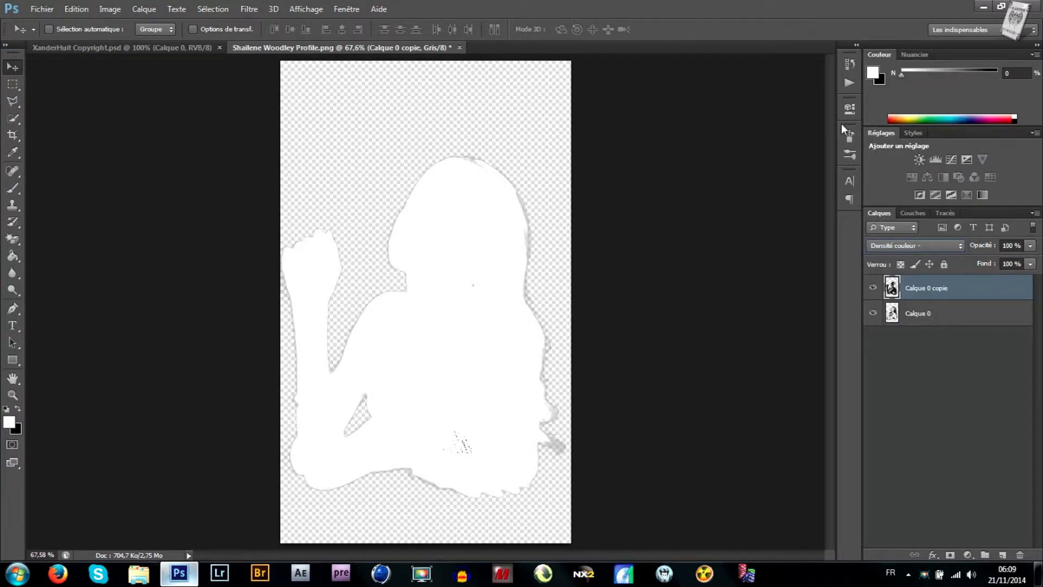
# Apply a Gaussian blur with radius 5 to the inverted duplicate layer
pyautogui.click(255, 11)
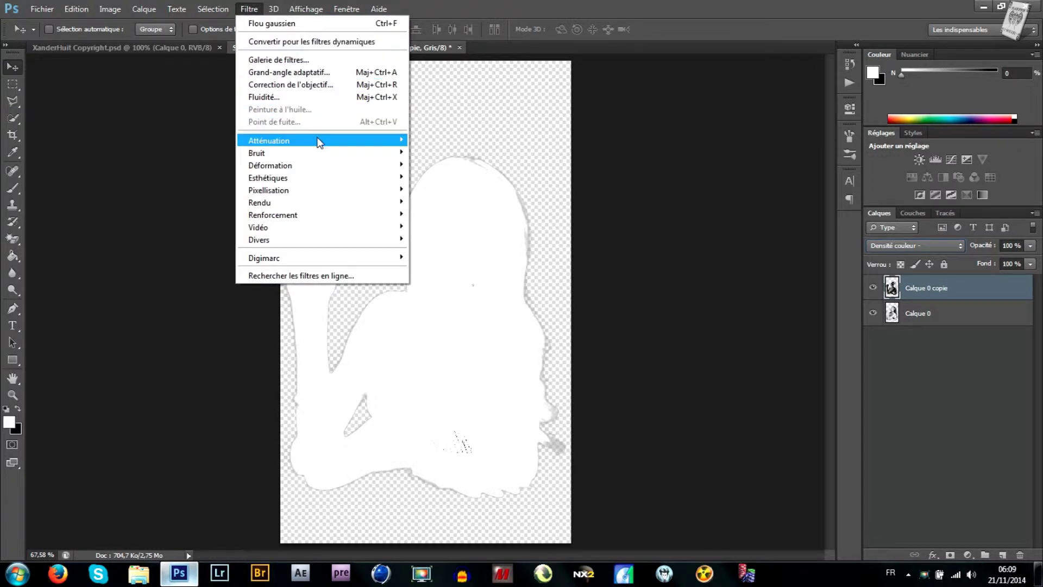
pyautogui.moveTo(269, 140)
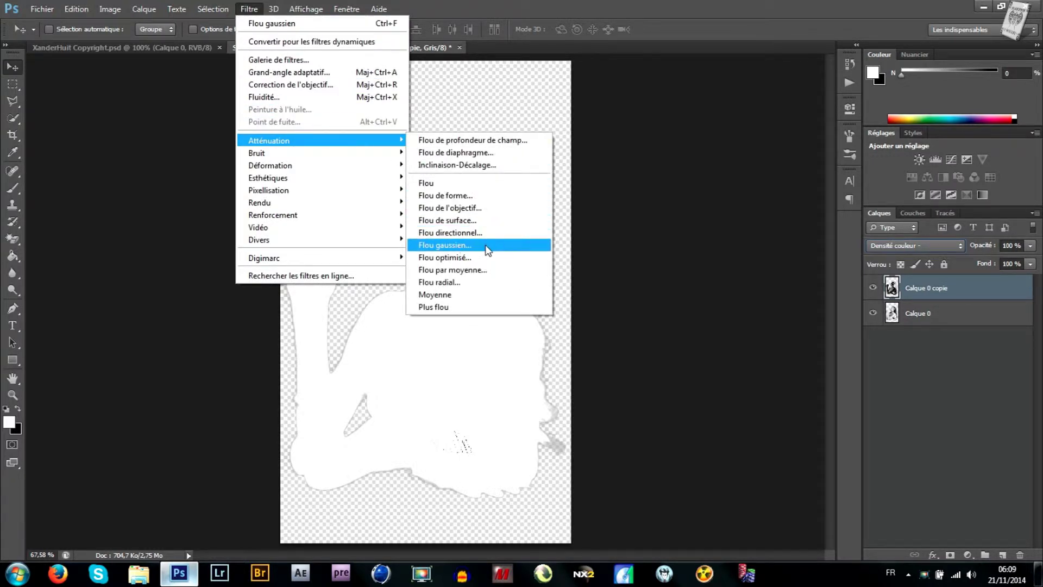
pyautogui.click(487, 250)
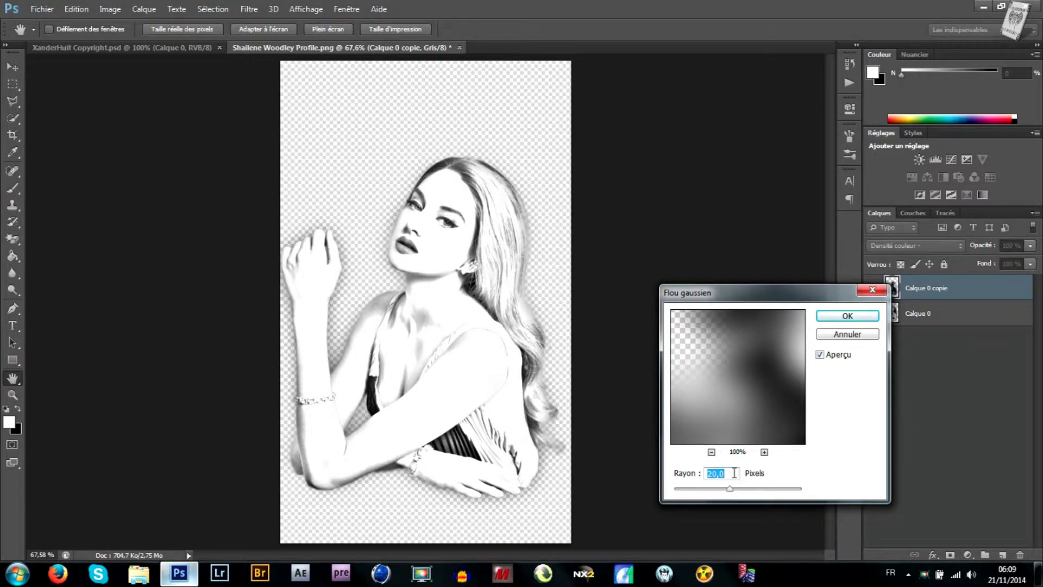
pyautogui.write('5')
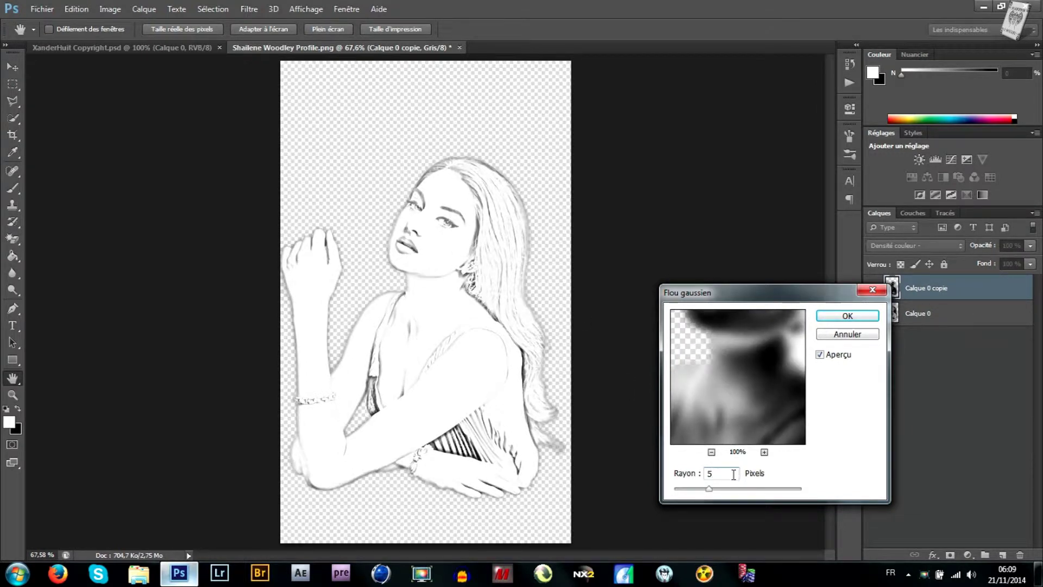
pyautogui.click(826, 317)
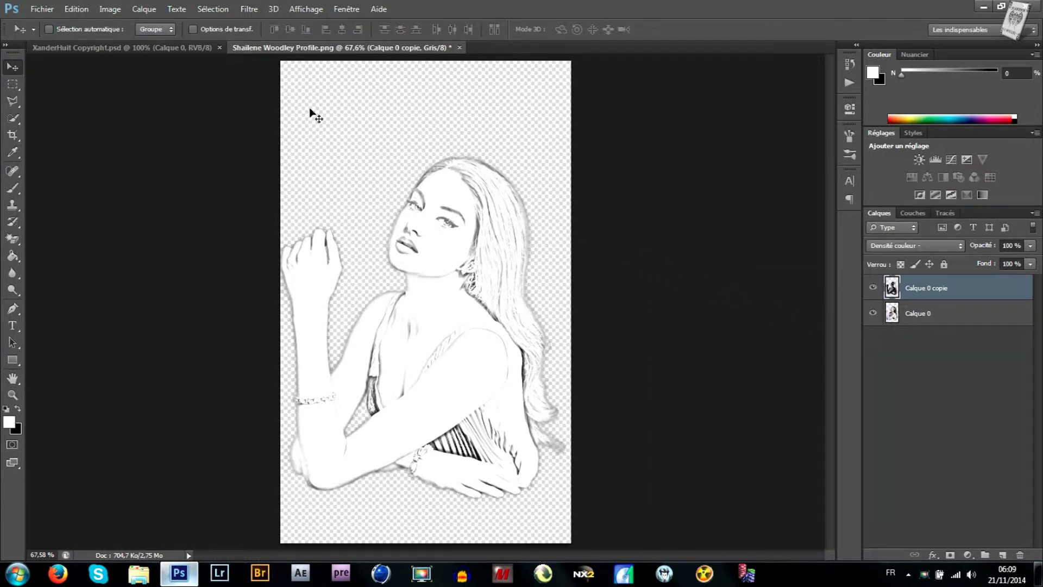
# Merge the copy down into Calque 0, select the entire canvas and copy it
pyautogui.click(142, 9)
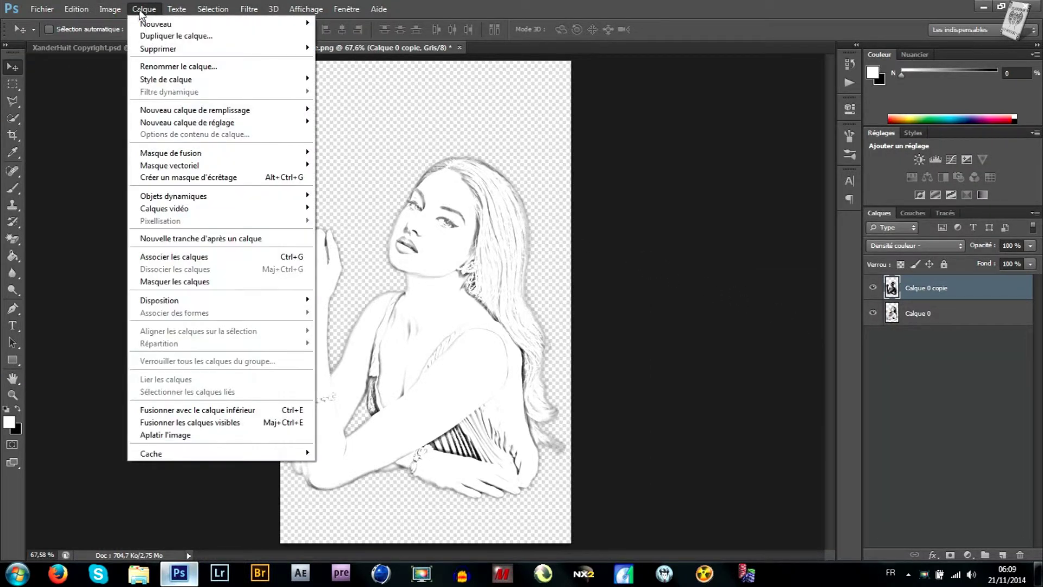
pyautogui.click(270, 409)
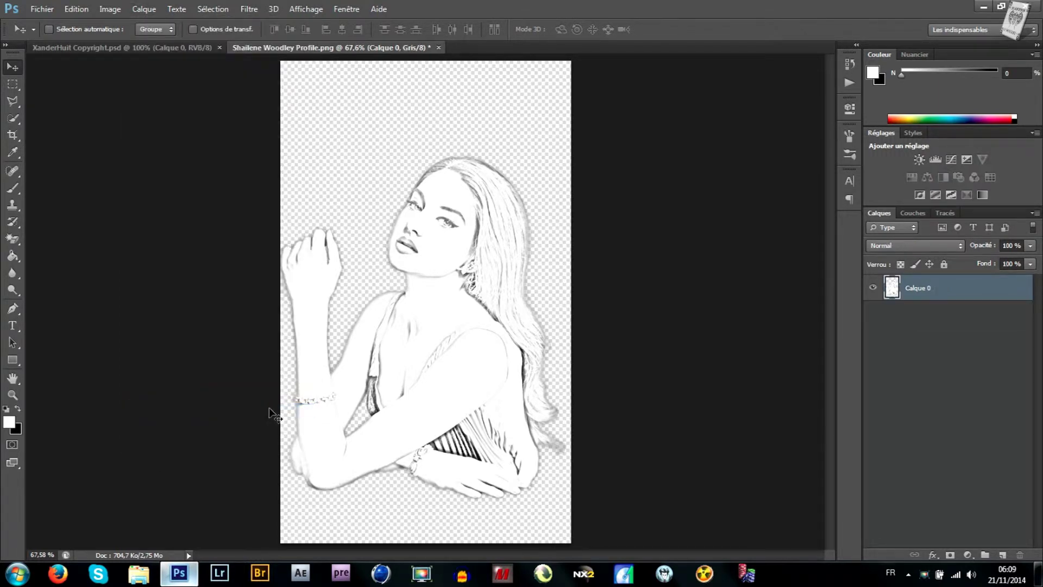
pyautogui.click(207, 10)
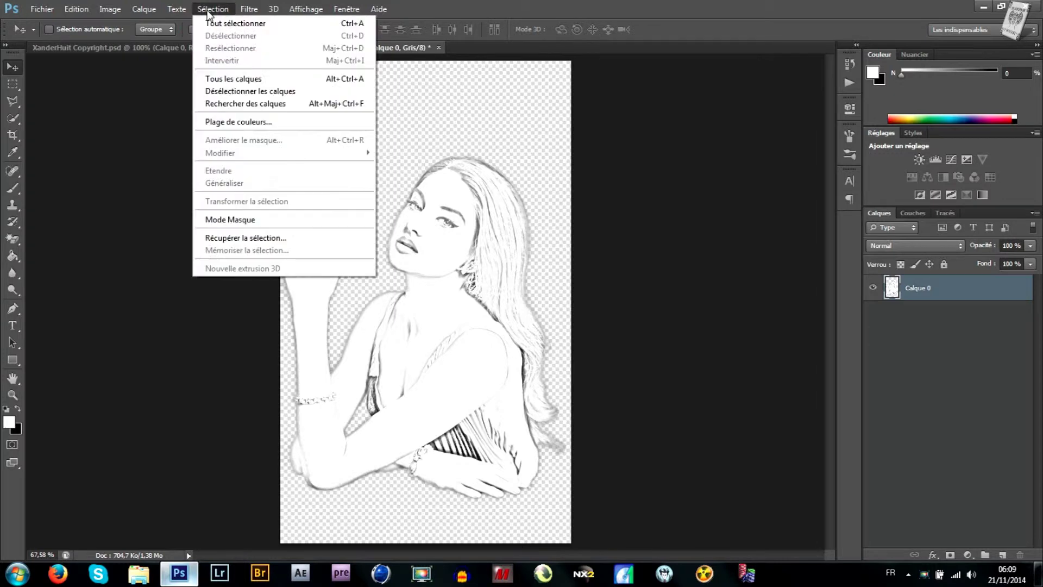
pyautogui.click(282, 22)
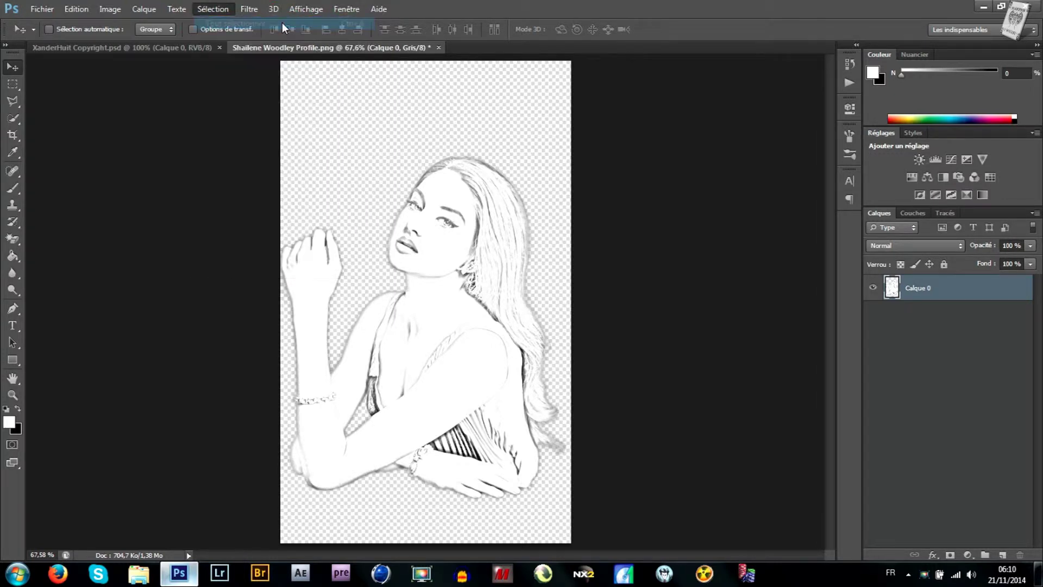
pyautogui.click(86, 10)
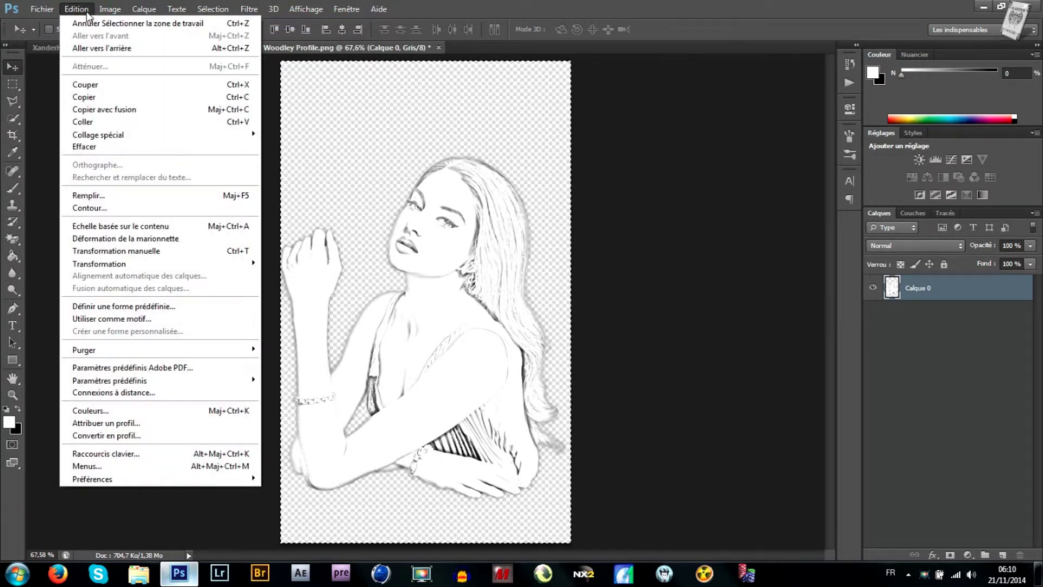
pyautogui.click(98, 97)
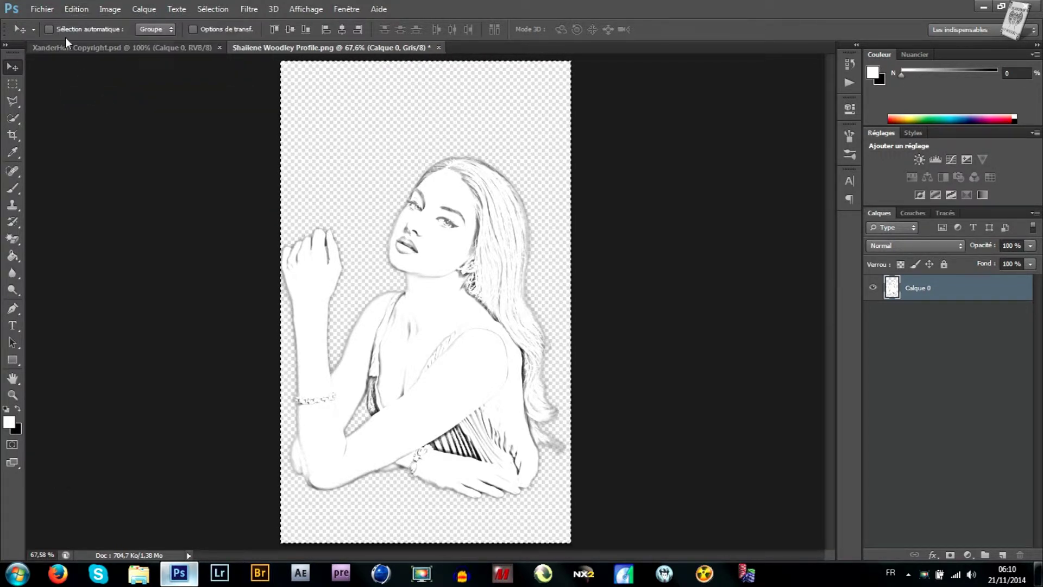
pyautogui.click(54, 12)
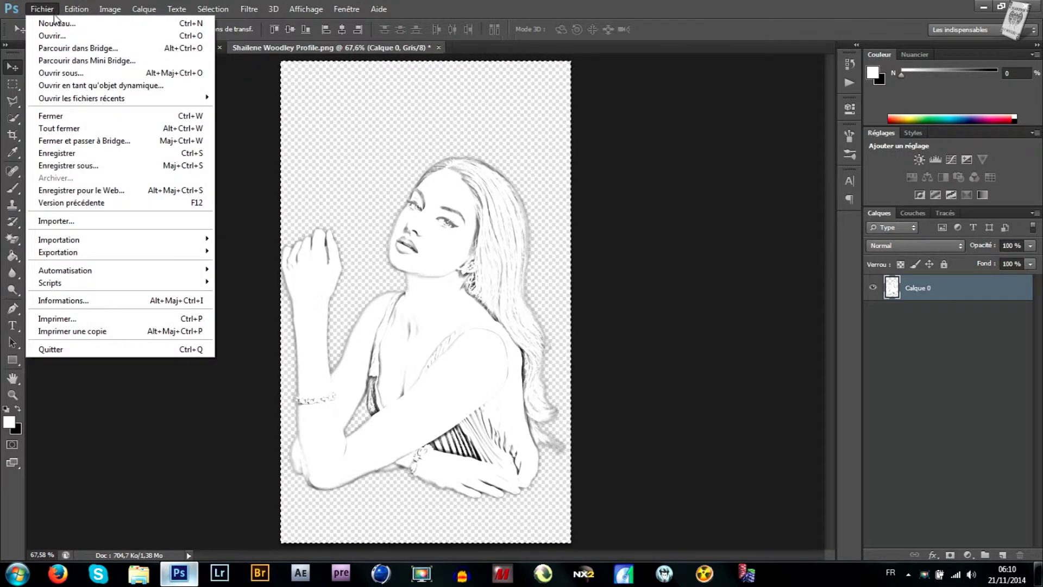
pyautogui.click(102, 28)
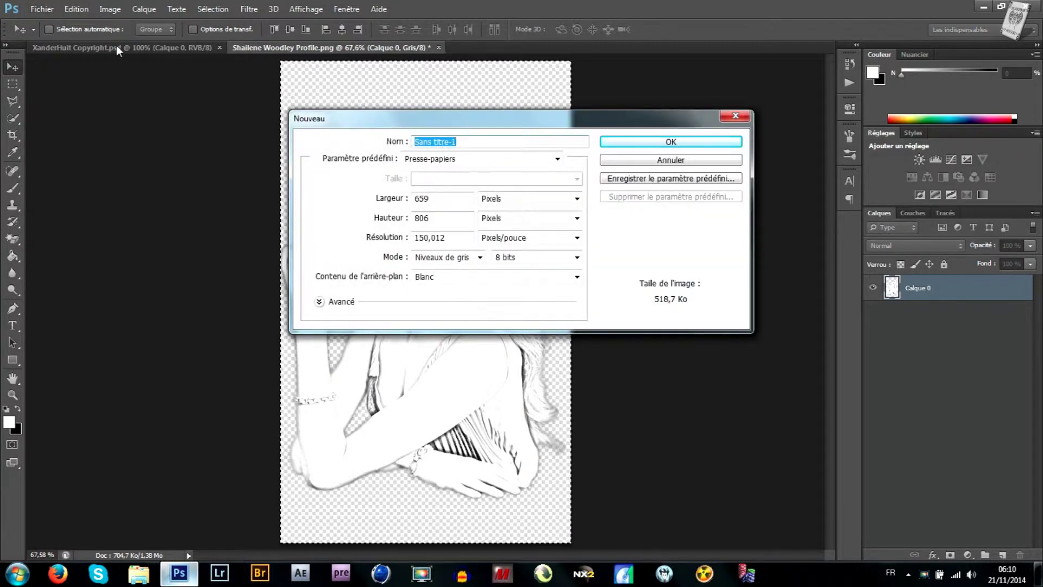
# Create a new 1000×1000 pixel document
pyautogui.moveTo(441, 200); pyautogui.dragTo(412, 200)
pyautogui.write('1000')
pyautogui.moveTo(438, 217); pyautogui.dragTo(412, 218)
pyautogui.write('1000')
pyautogui.click(626, 143)
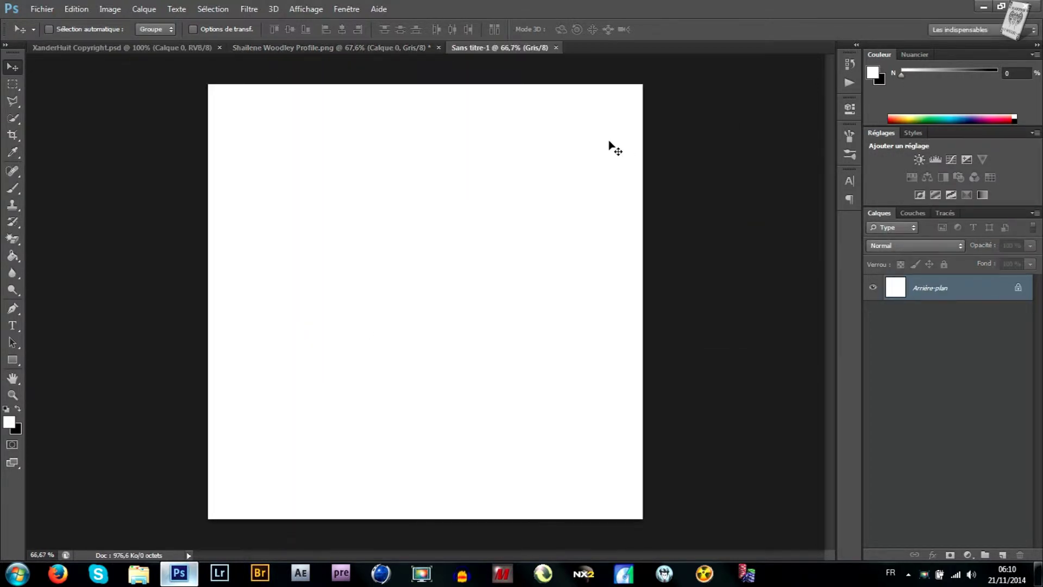
# Paste the sketch as a new layer and move it up and to the left
pyautogui.click(87, 13)
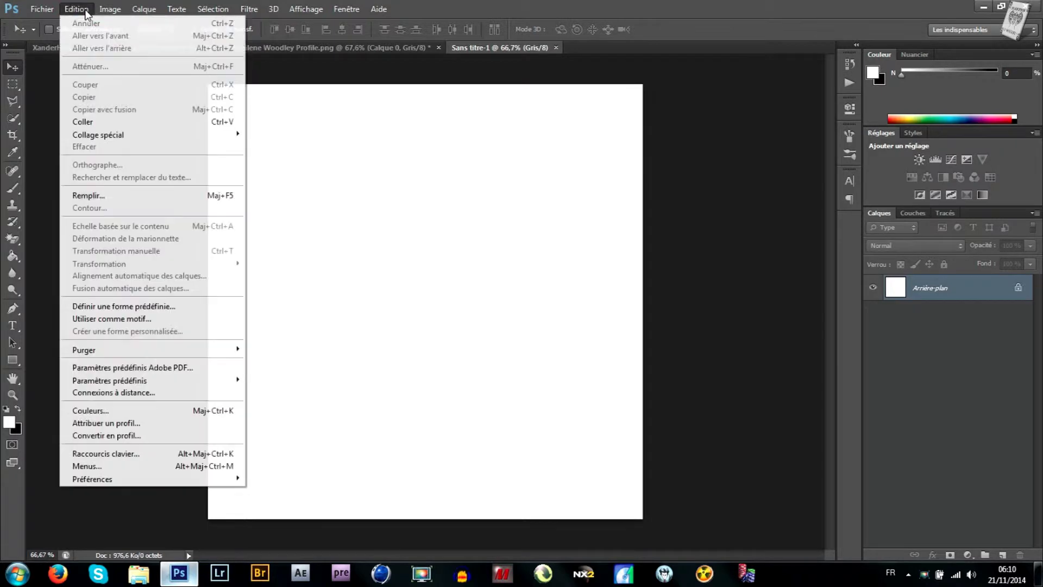
pyautogui.click(100, 122)
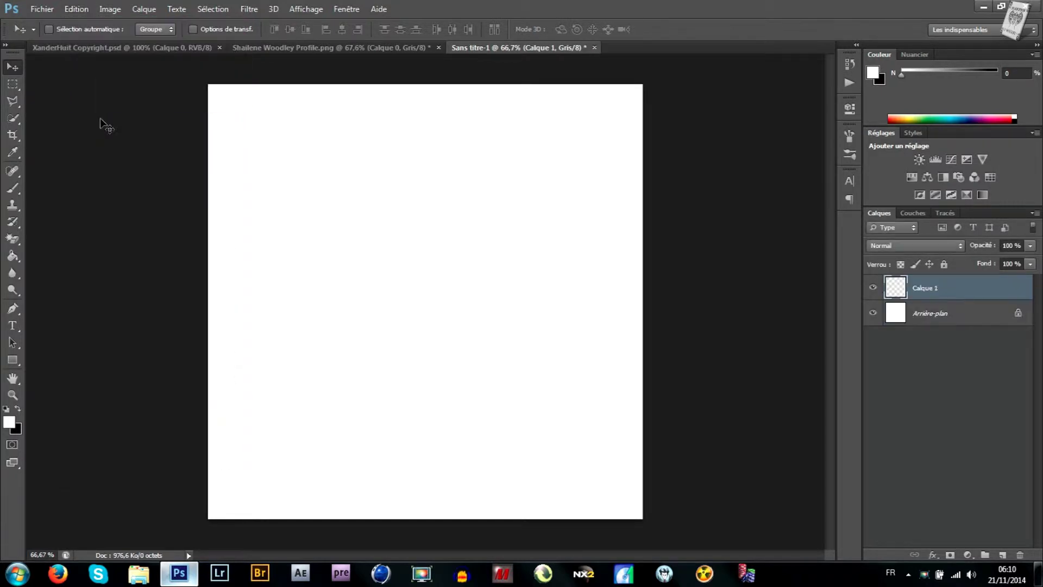
pyautogui.moveTo(432, 300); pyautogui.dragTo(353, 260)
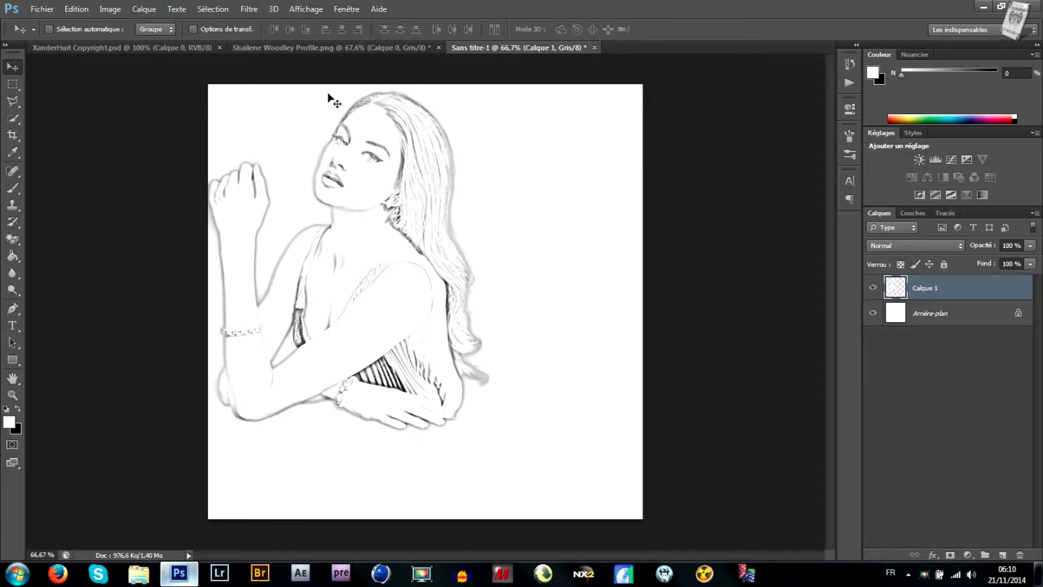
# In the portrait document, revert History to before the blur and merge
pyautogui.click(329, 47)
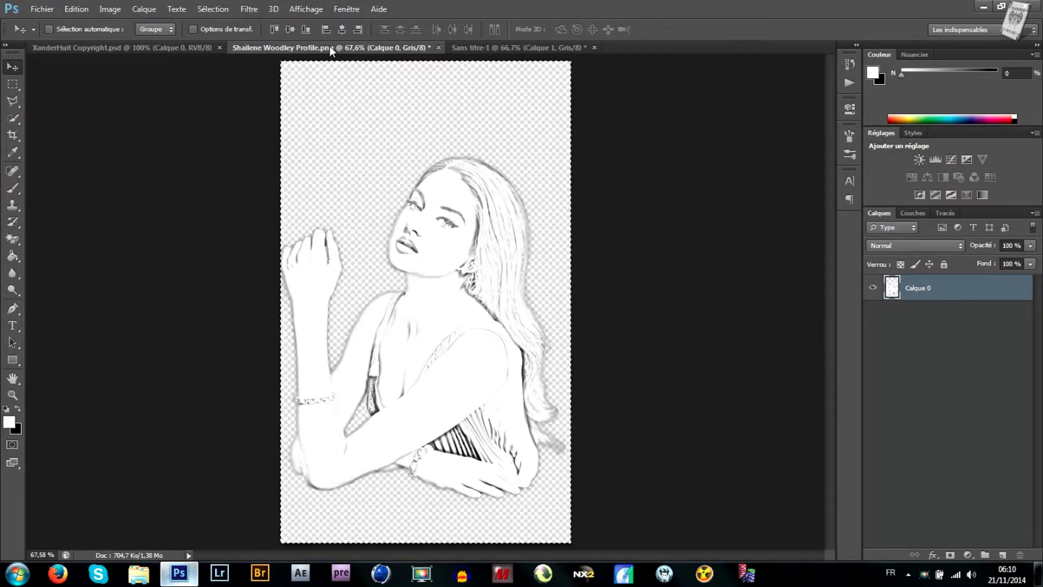
pyautogui.click(847, 64)
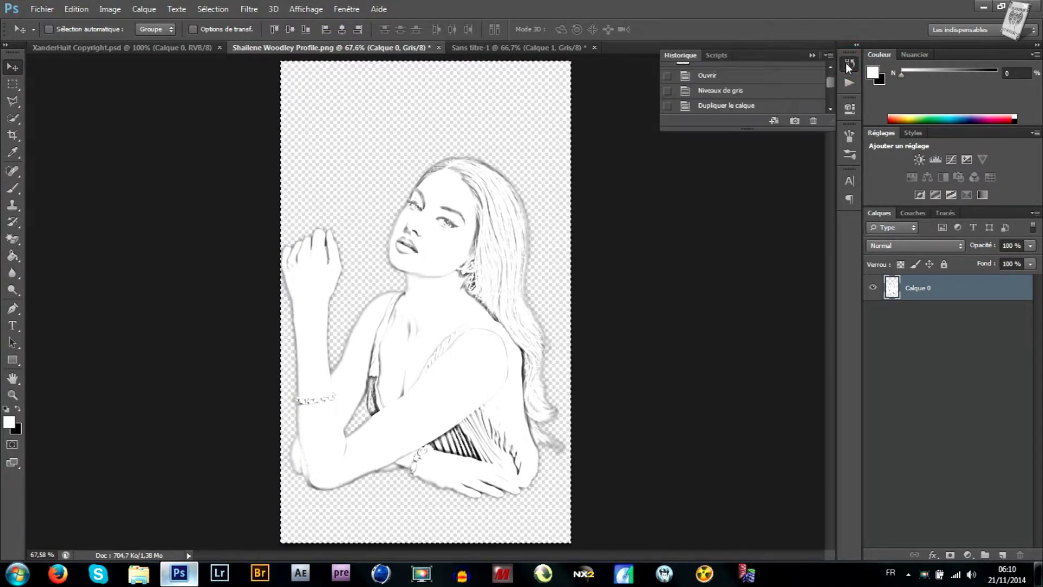
pyautogui.moveTo(833, 79); pyautogui.dragTo(830, 93)
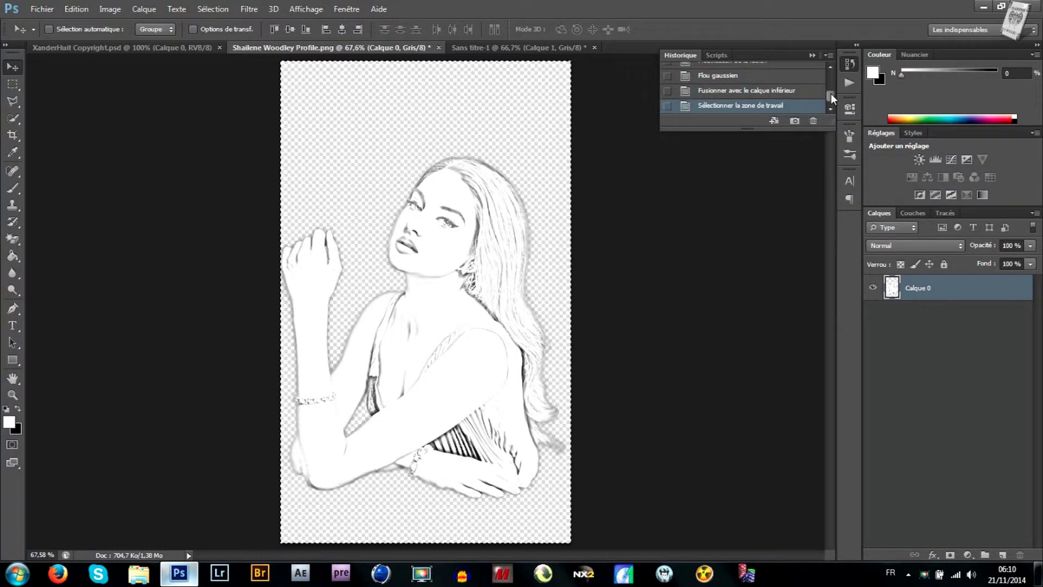
pyautogui.click(737, 66)
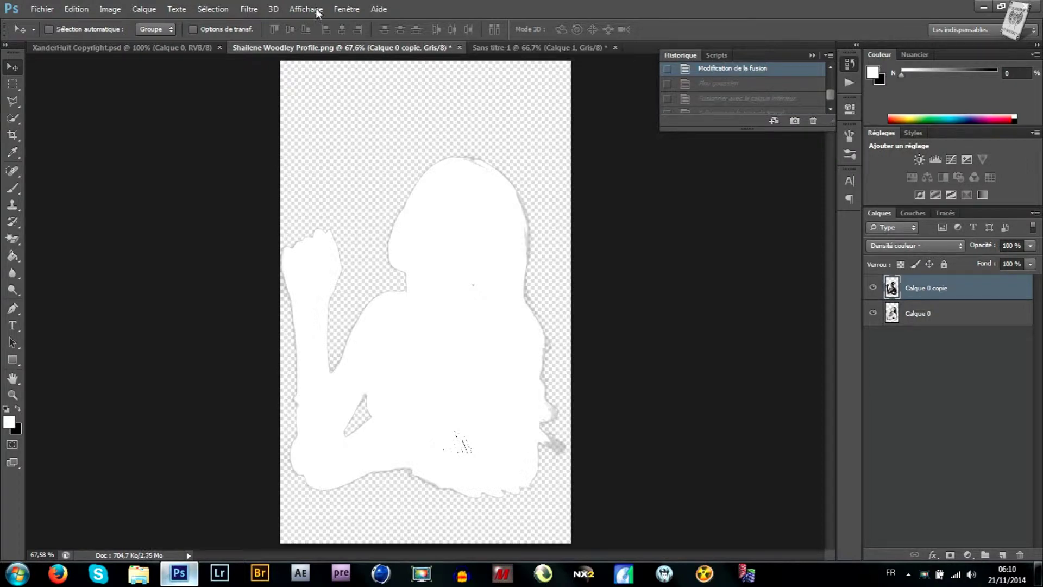
# Apply a 10-pixel Gaussian blur to the inverted duplicate layer
pyautogui.click(249, 10)
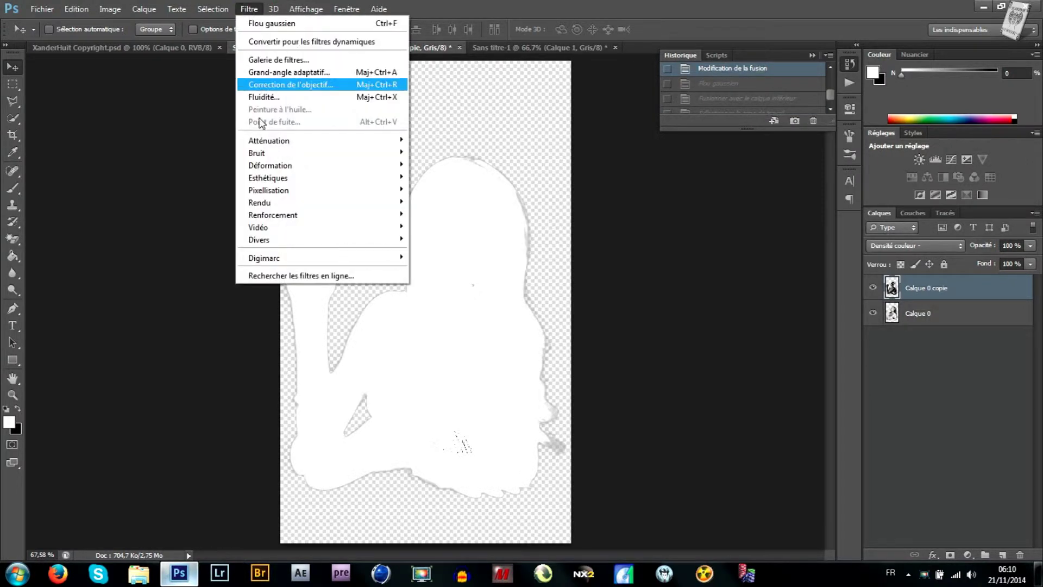
pyautogui.moveTo(269, 140)
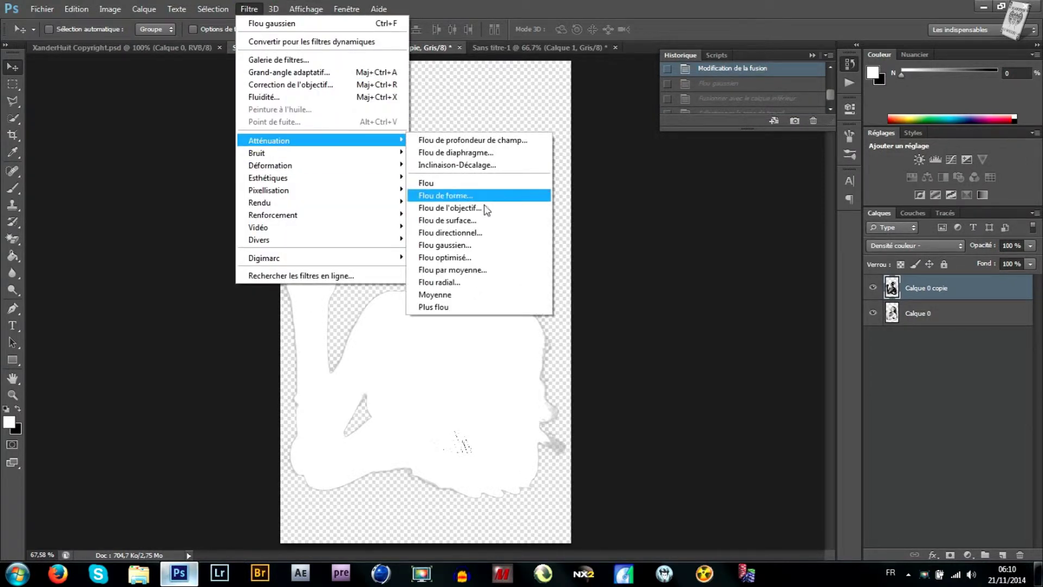
pyautogui.click(487, 245)
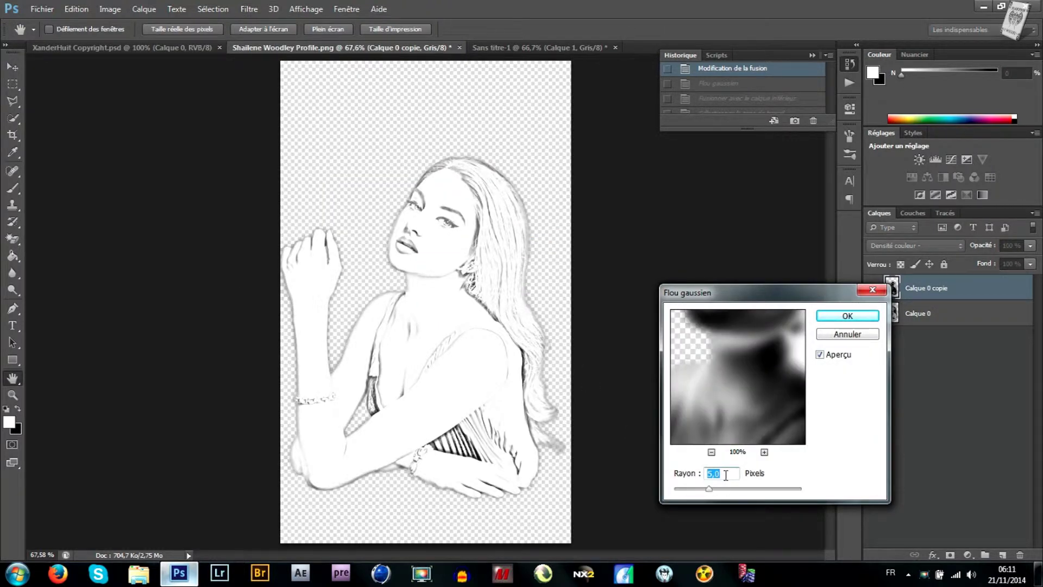
pyautogui.write('10')
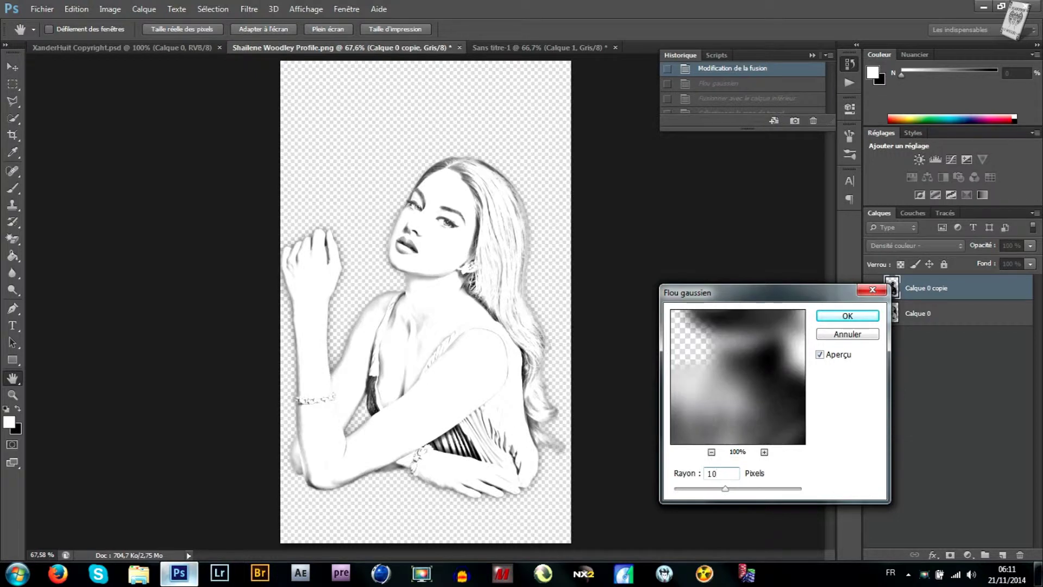
pyautogui.click(828, 318)
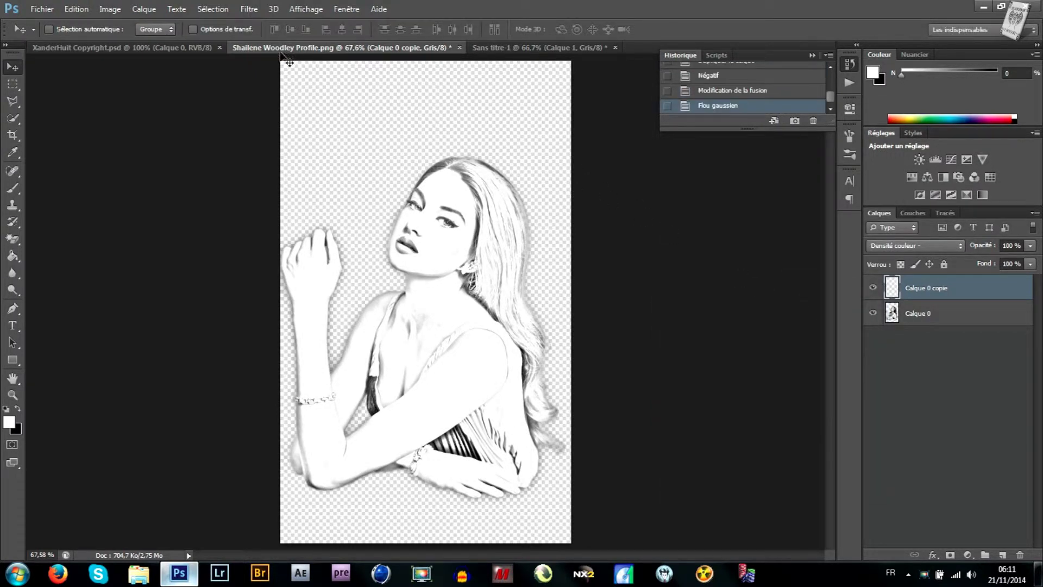
pyautogui.click(152, 13)
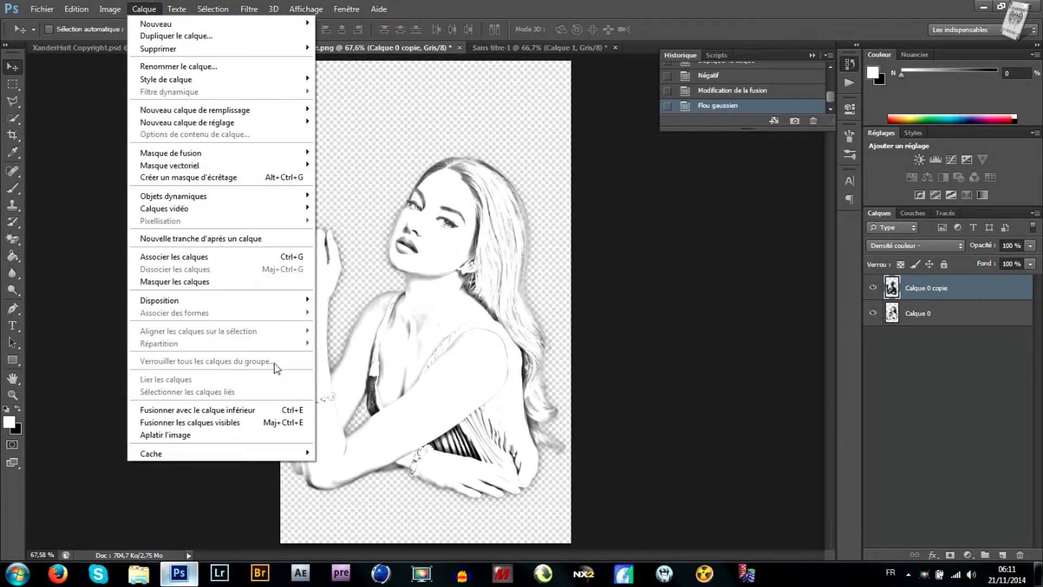
# Merge the blurred copy down, then select and copy the whole darker sketch
pyautogui.click(271, 411)
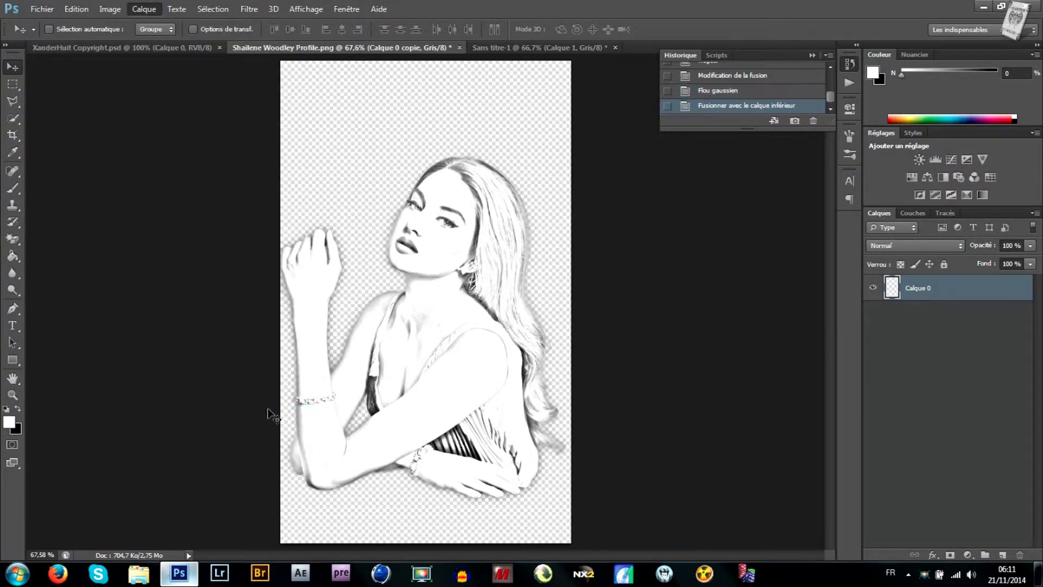
pyautogui.click(217, 11)
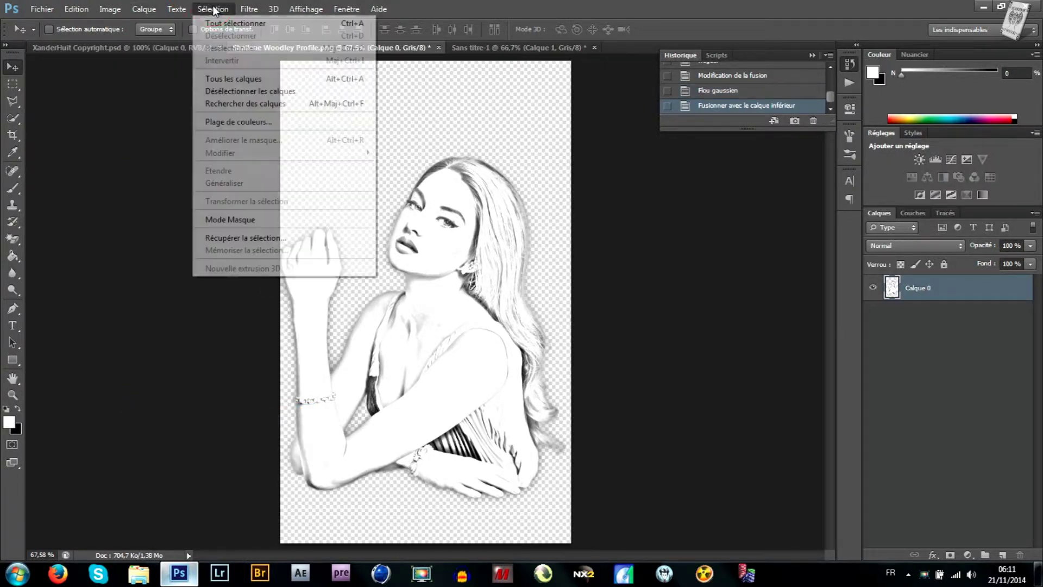
pyautogui.click(218, 23)
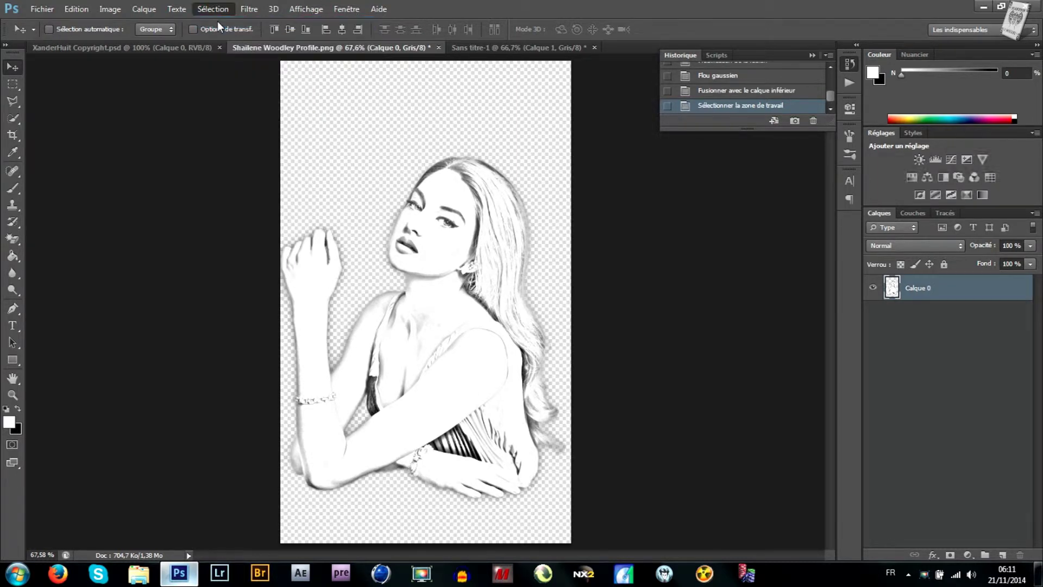
pyautogui.click(82, 10)
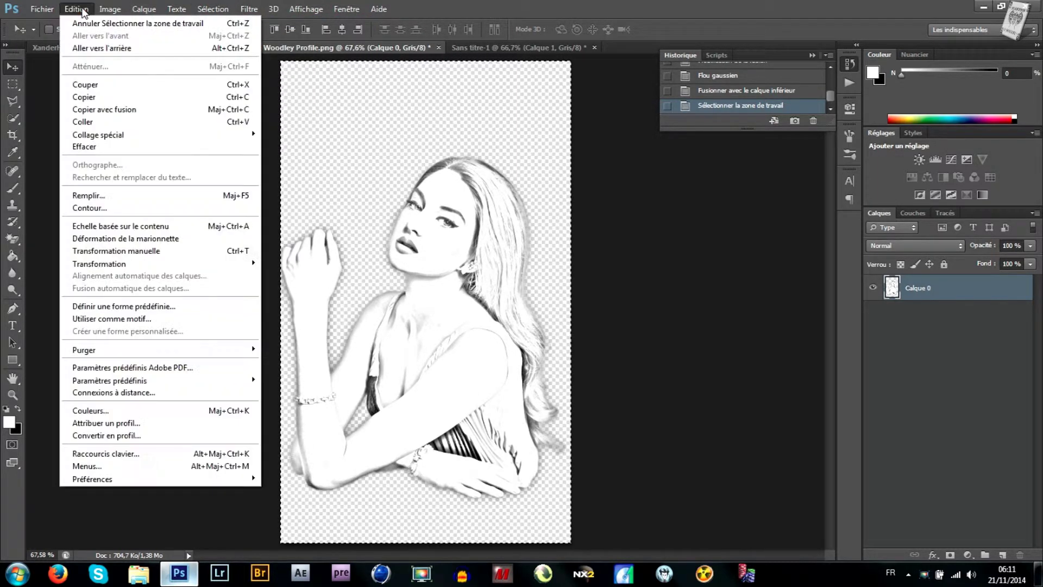
pyautogui.click(95, 99)
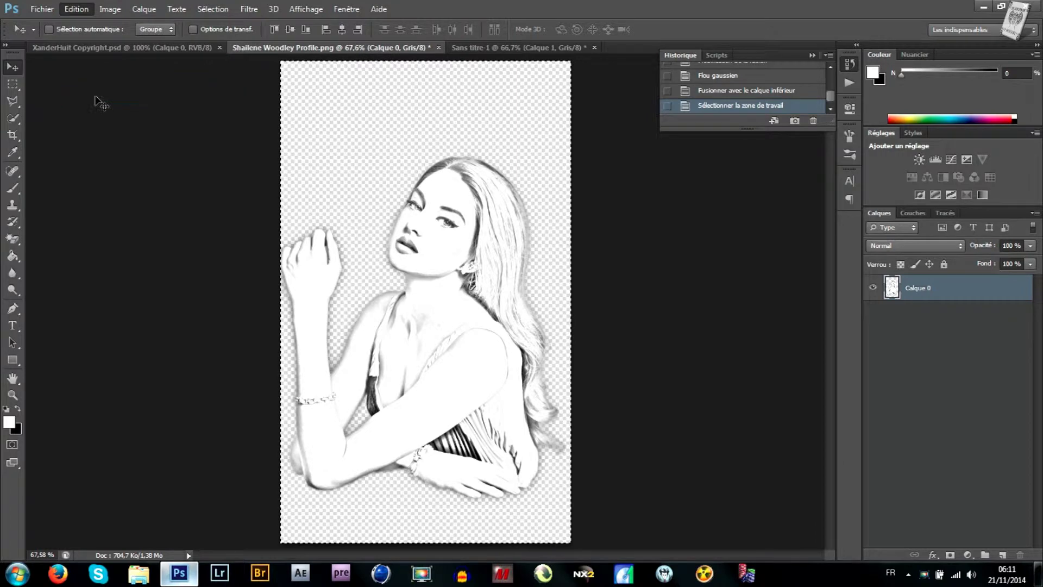
# Paste it into Sans titre-1 as Calque 2, offset beside the first copy
pyautogui.click(474, 48)
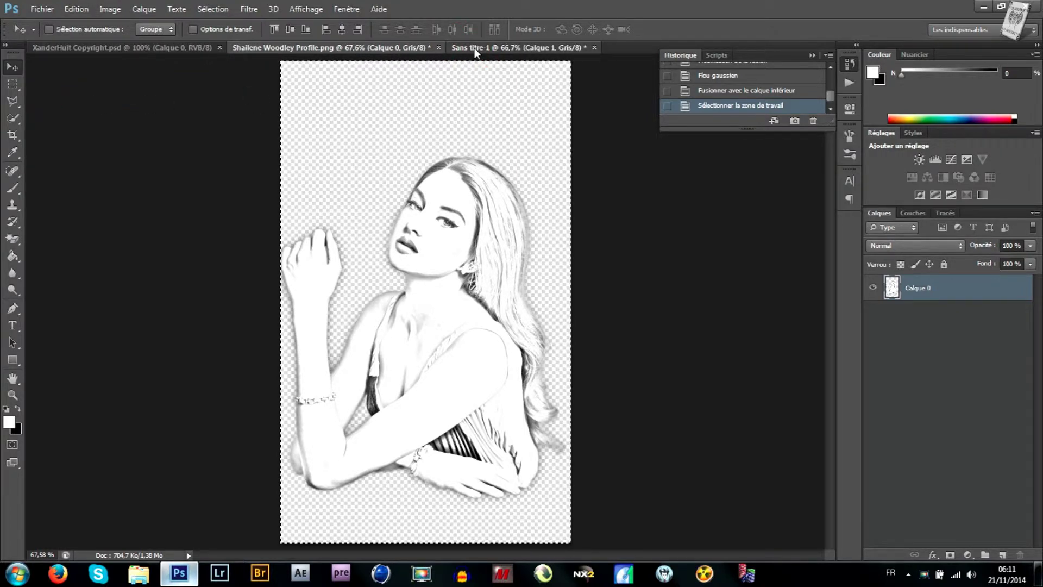
pyautogui.click(76, 9)
pyautogui.click(84, 121)
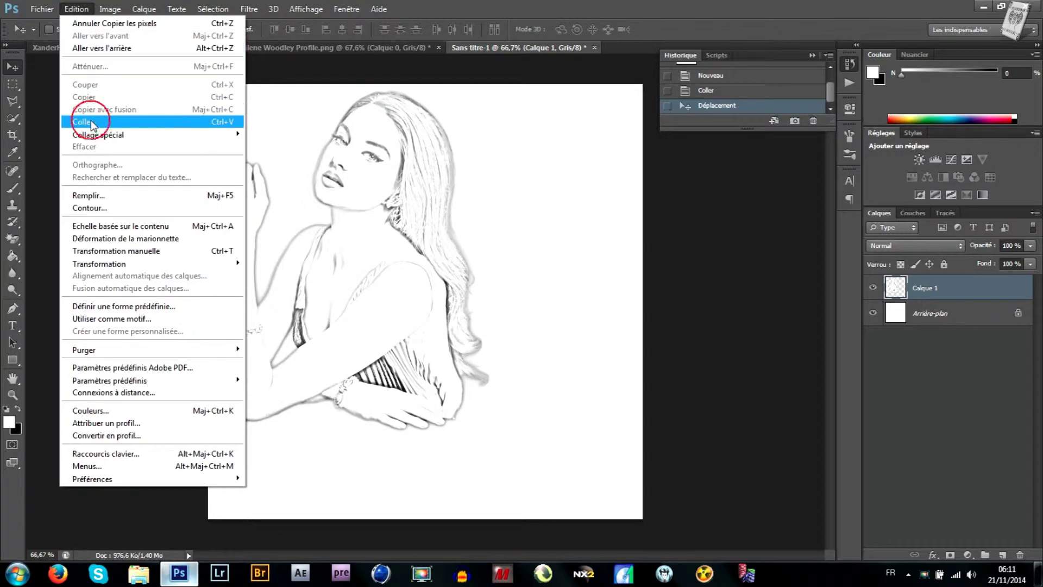
pyautogui.moveTo(445, 282); pyautogui.dragTo(419, 252)
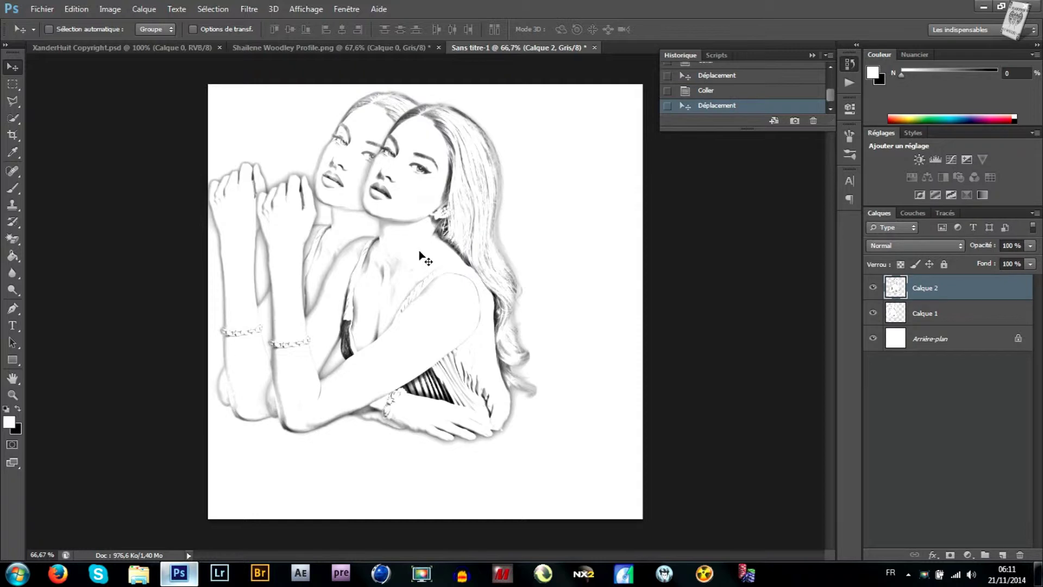
pyautogui.click(398, 48)
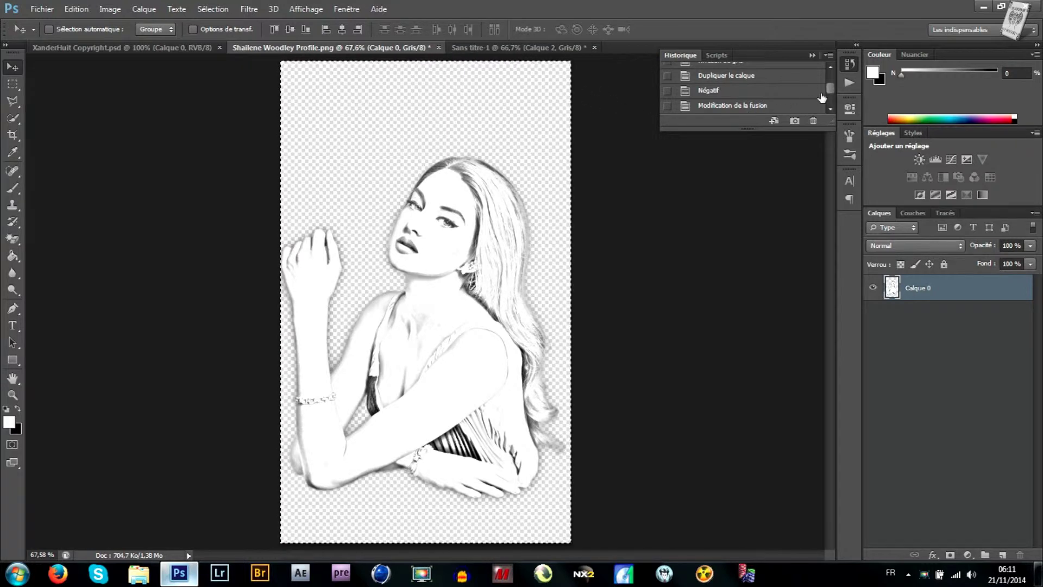
# Revert History to Modification de la fusion and reapply the Gaussian blur at radius 15
pyautogui.click(830, 108)
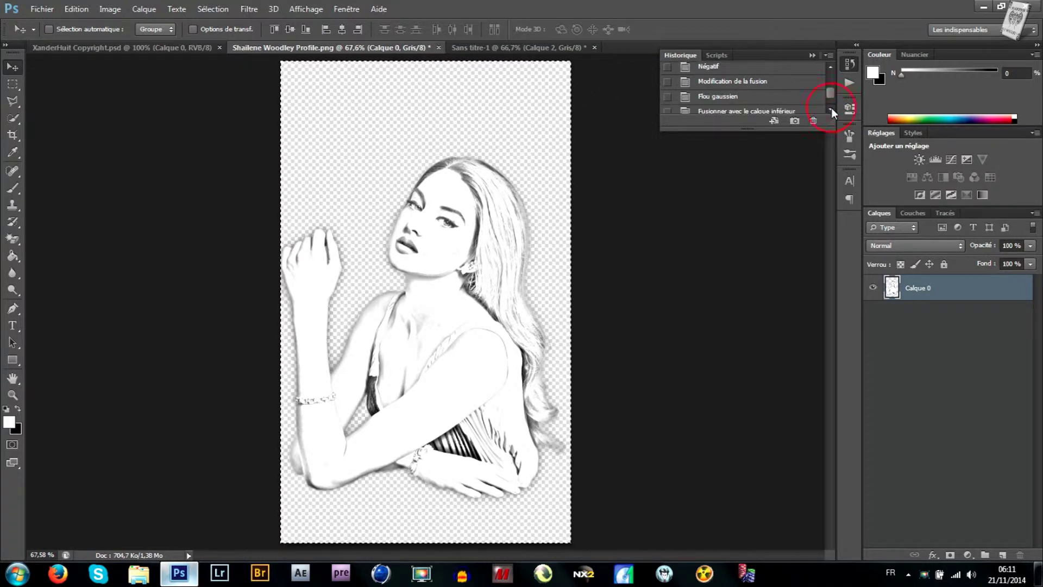
pyautogui.click(719, 82)
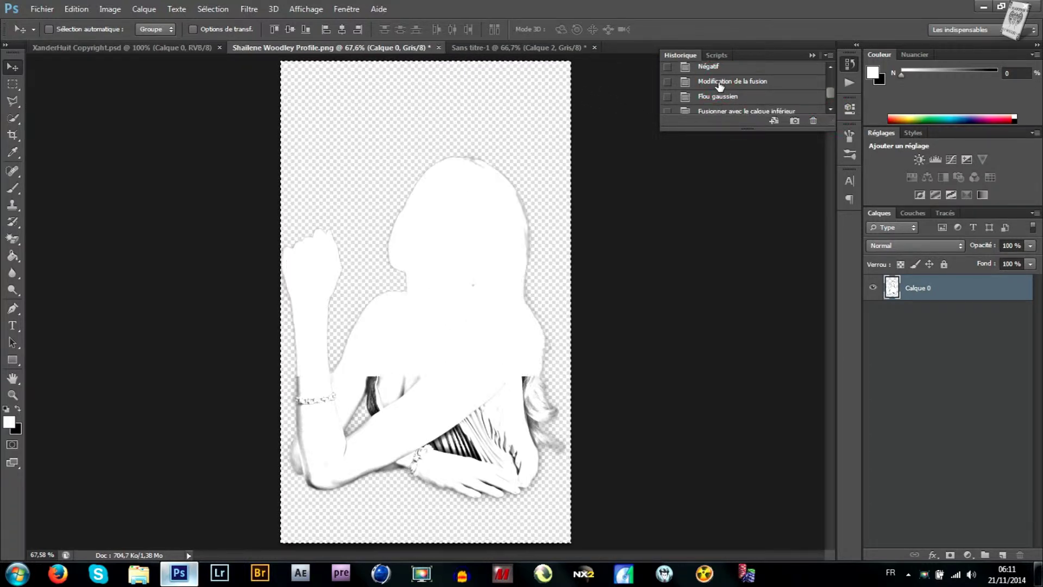
pyautogui.click(253, 7)
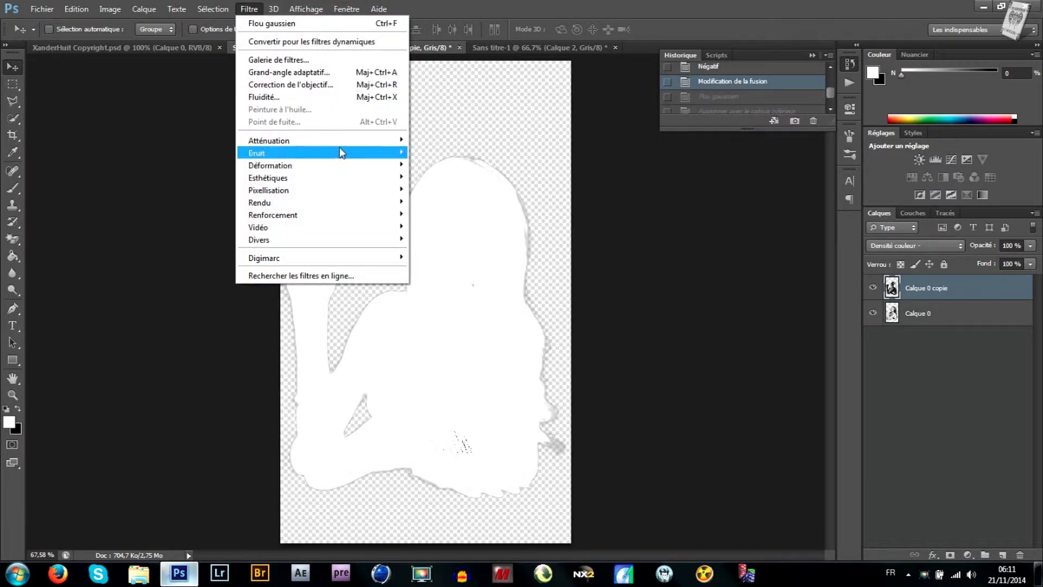
pyautogui.moveTo(269, 140)
pyautogui.click(487, 245)
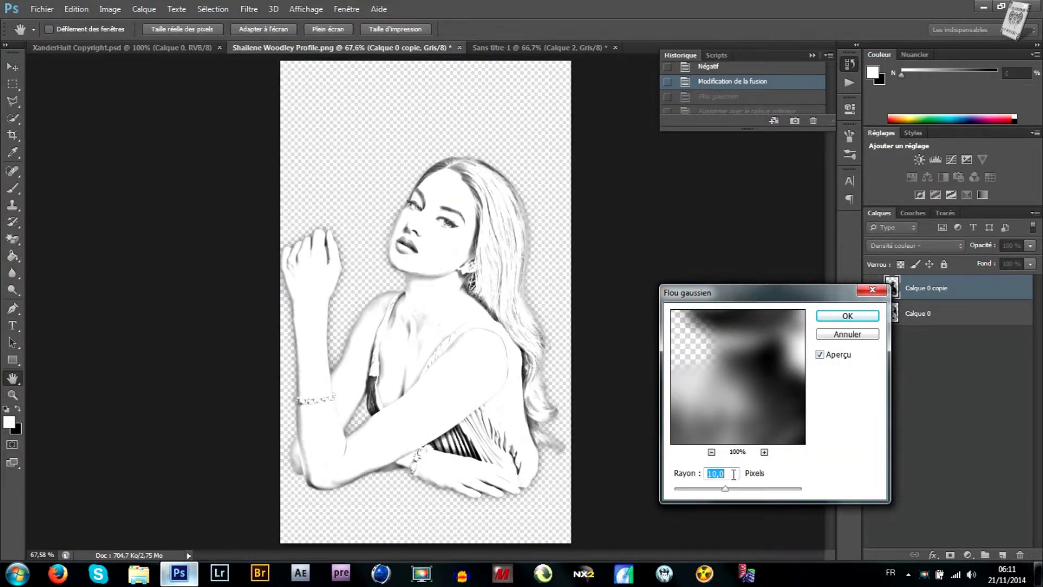
pyautogui.write('15')
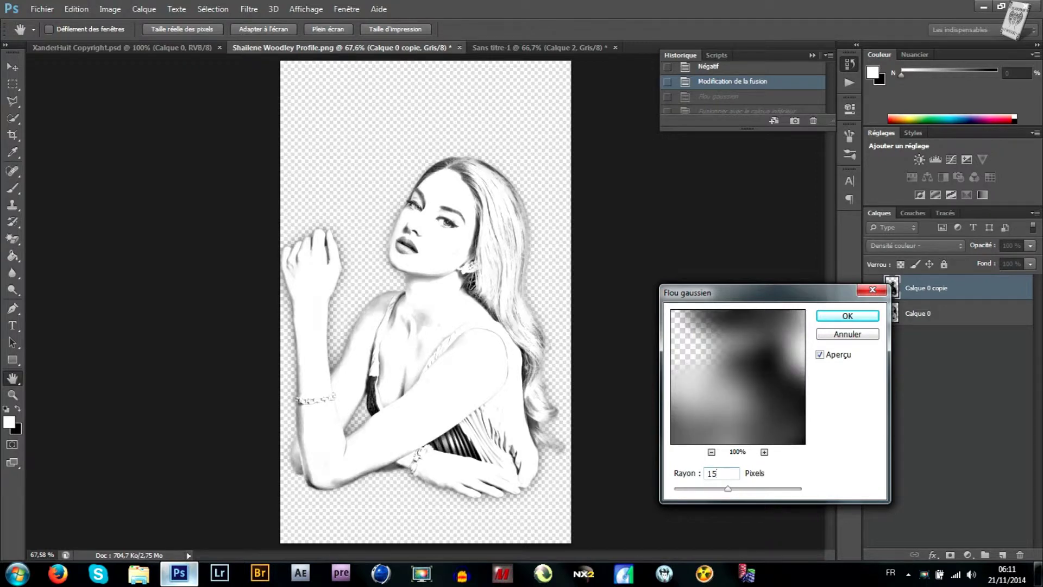
pyautogui.click(847, 316)
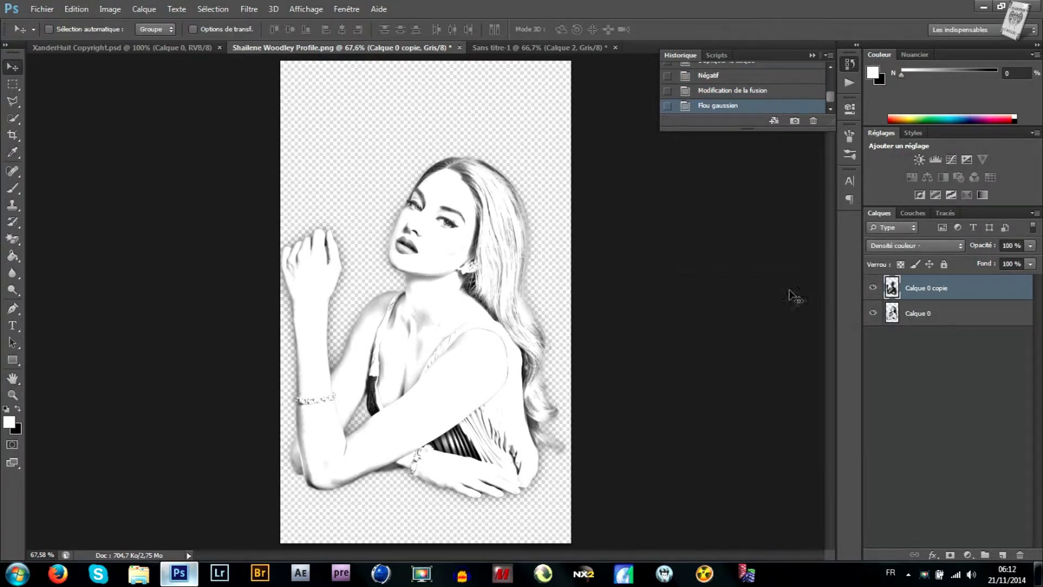
pyautogui.click(144, 10)
# Merge the 15-pixel copy down, then select and copy the whole sketch
pyautogui.click(265, 410)
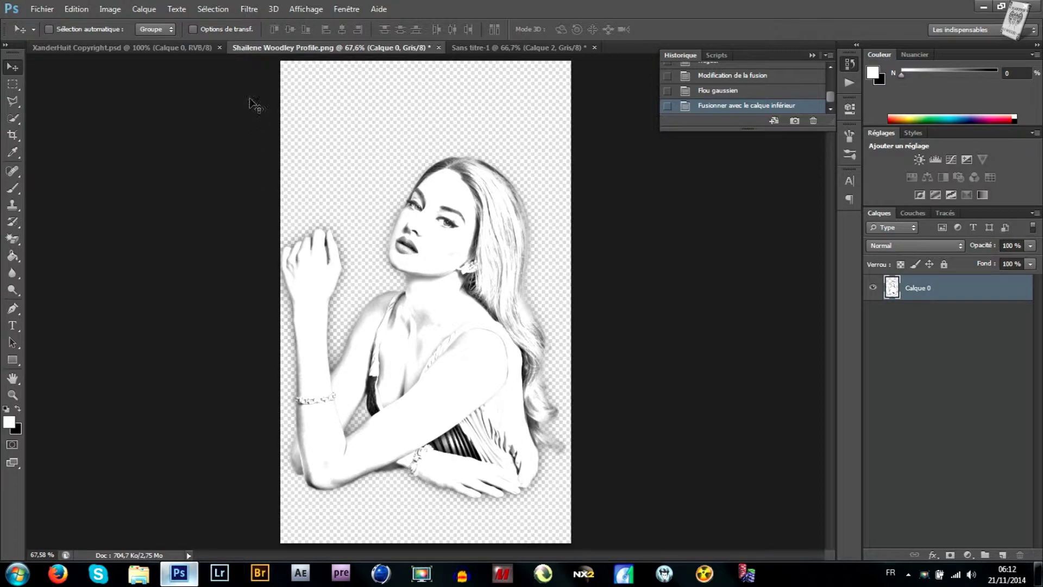
pyautogui.click(213, 9)
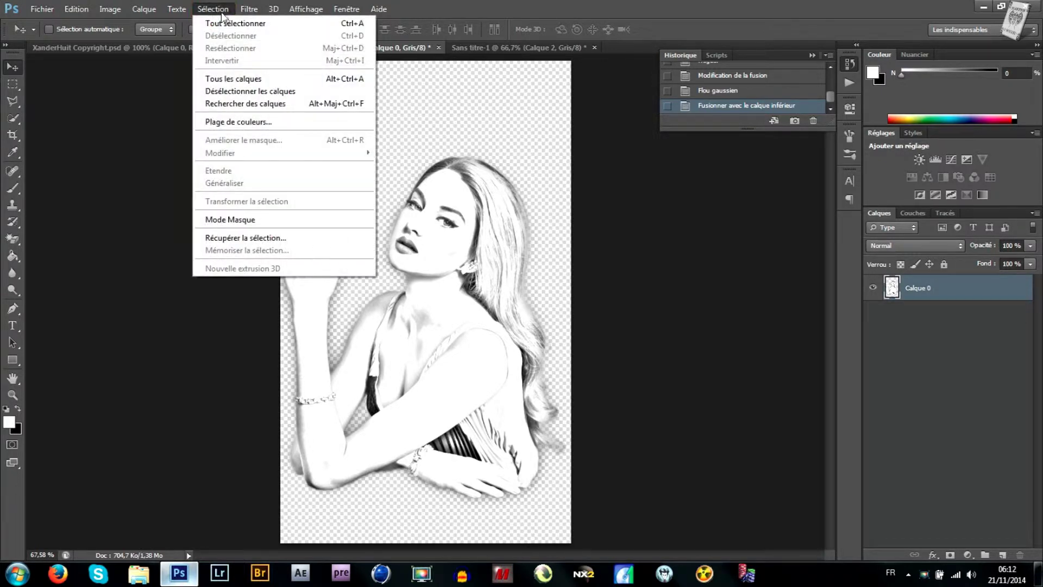
pyautogui.click(230, 23)
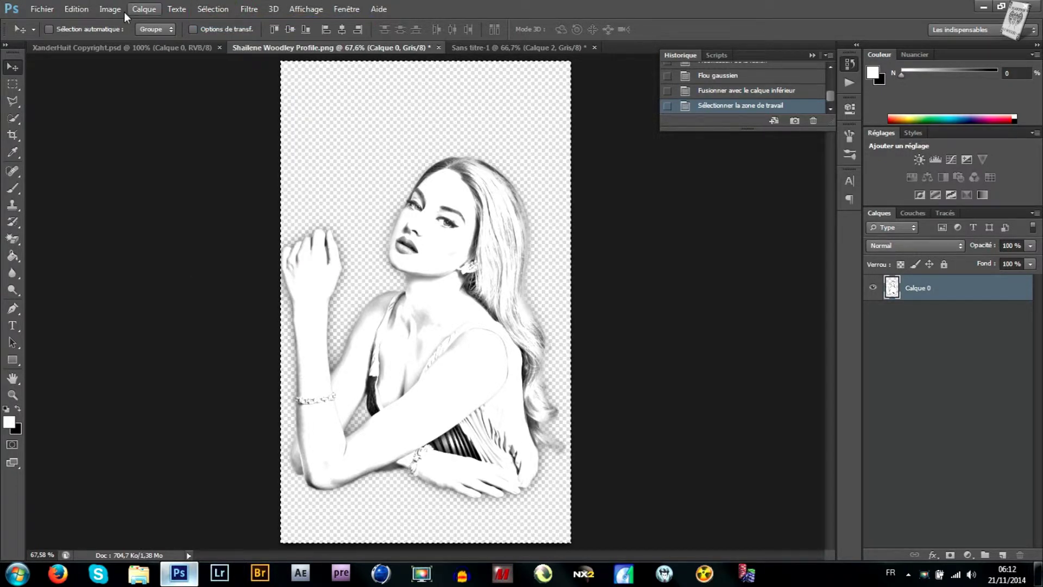
pyautogui.click(77, 9)
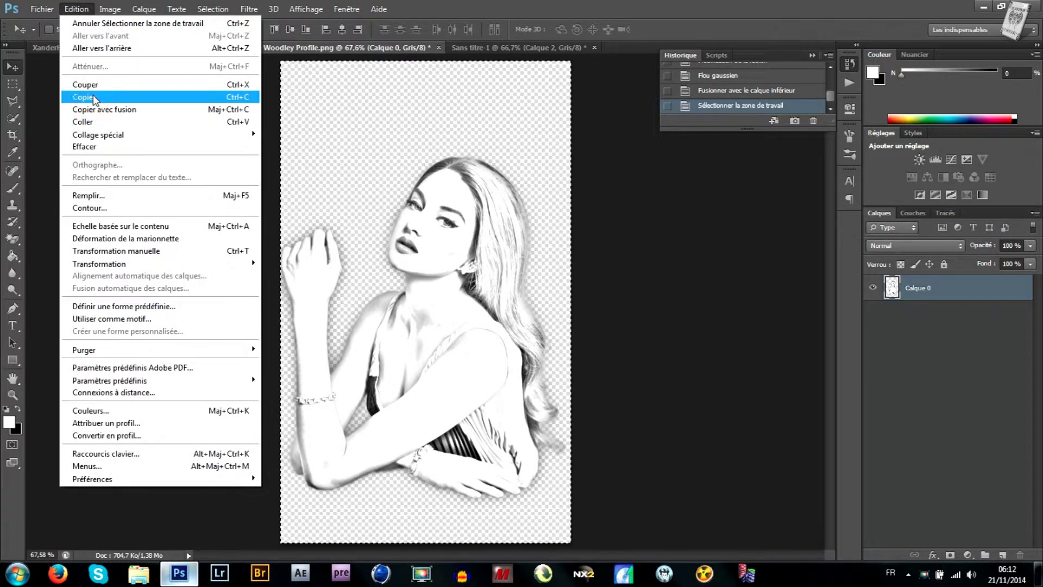
pyautogui.click(94, 98)
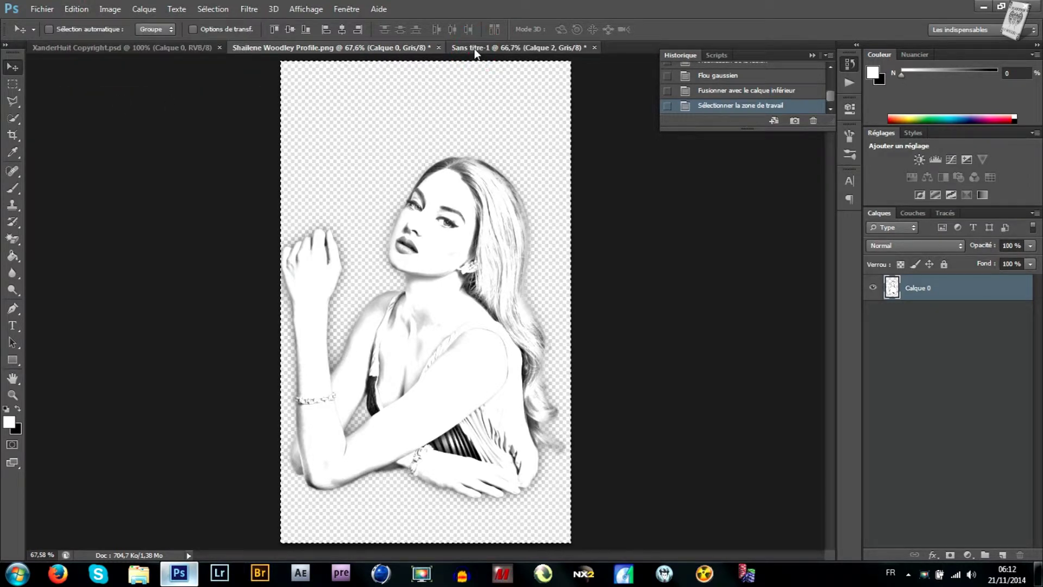
# Paste it into the square as Calque 3, offset down and right of the others
pyautogui.click(474, 48)
pyautogui.click(89, 8)
pyautogui.click(99, 122)
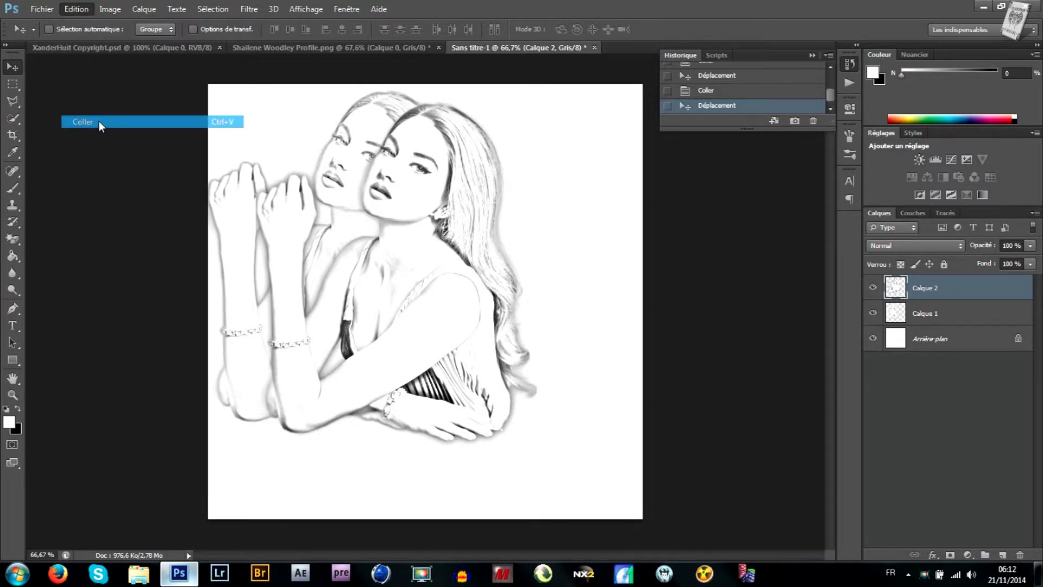
pyautogui.moveTo(416, 273)
pyautogui.mouseDown()
pyautogui.moveTo(442, 304)
pyautogui.moveTo(456, 295)
pyautogui.mouseUp()
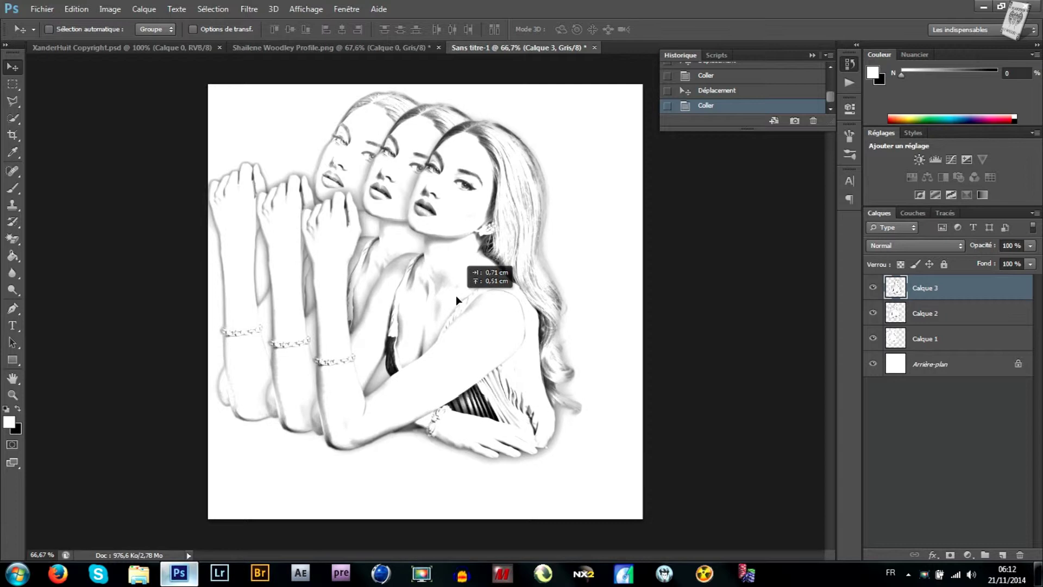
pyautogui.moveTo(456, 295); pyautogui.dragTo(457, 291)
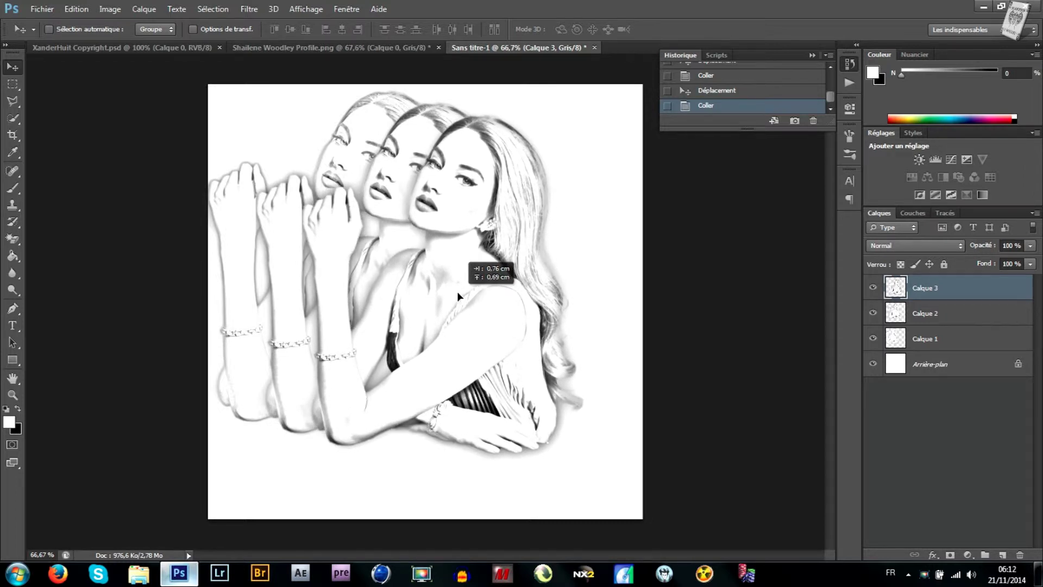
pyautogui.moveTo(457, 291); pyautogui.dragTo(458, 292)
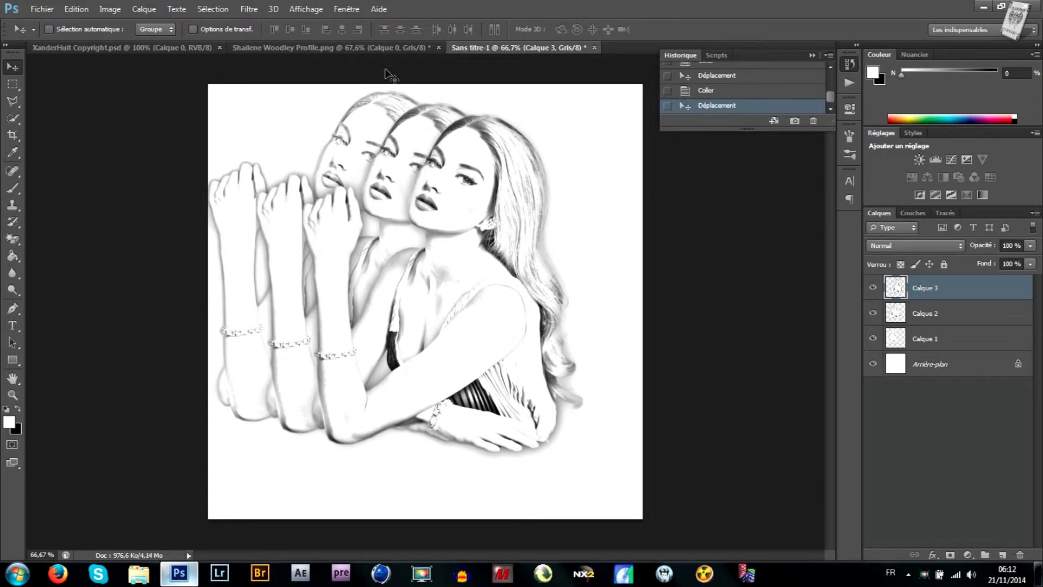
pyautogui.click(371, 50)
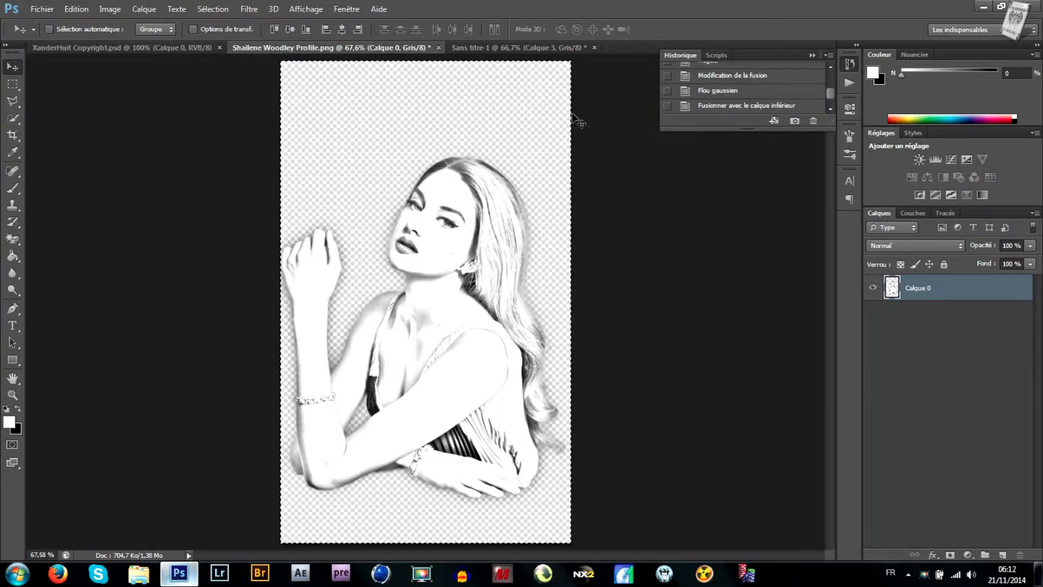
# Revert to Modification de la fusion and blur the inverted copy at radius 20
pyautogui.click(731, 78)
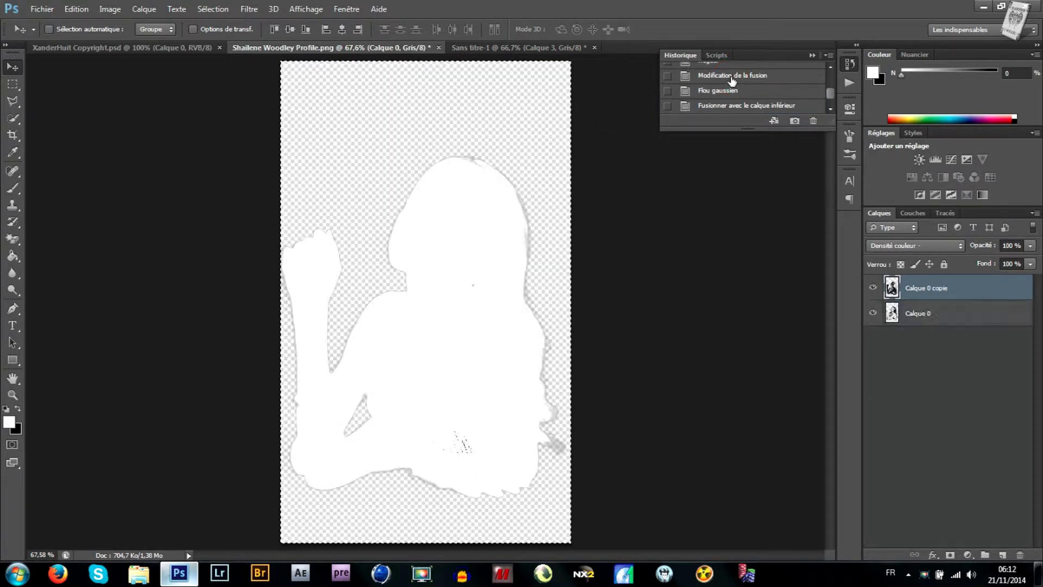
pyautogui.click(255, 9)
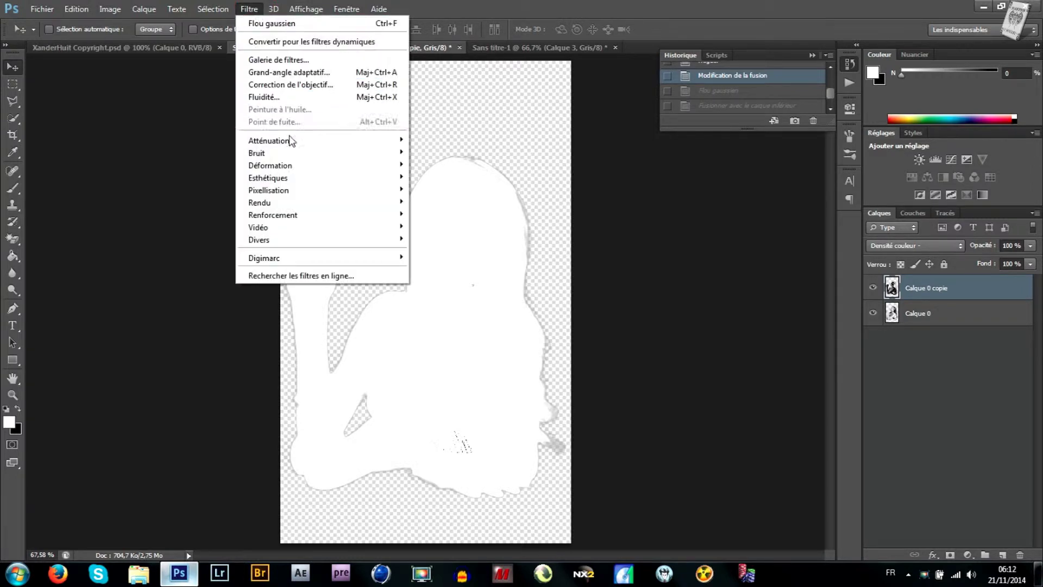
pyautogui.moveTo(269, 140)
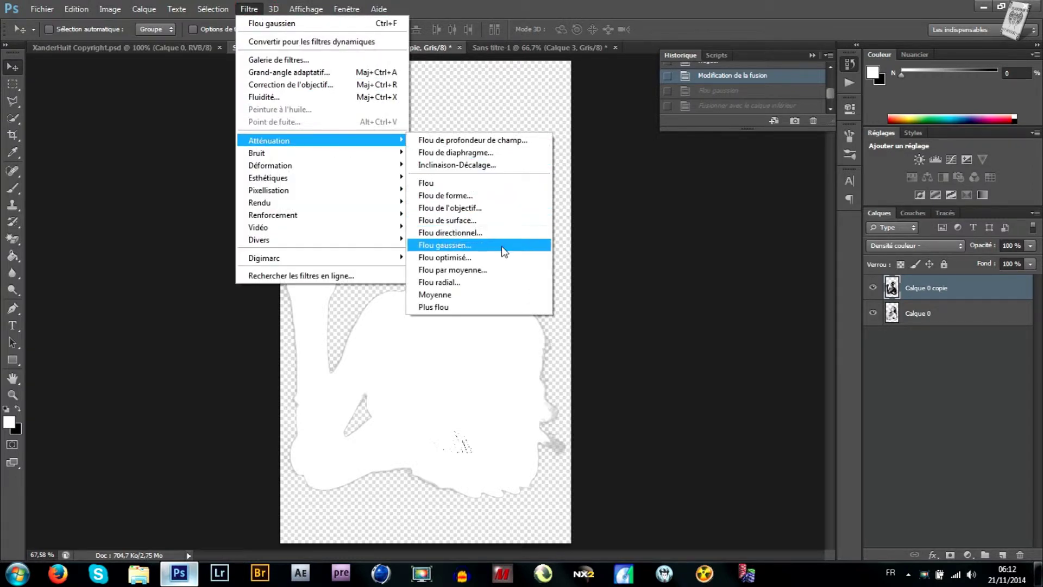
pyautogui.click(503, 251)
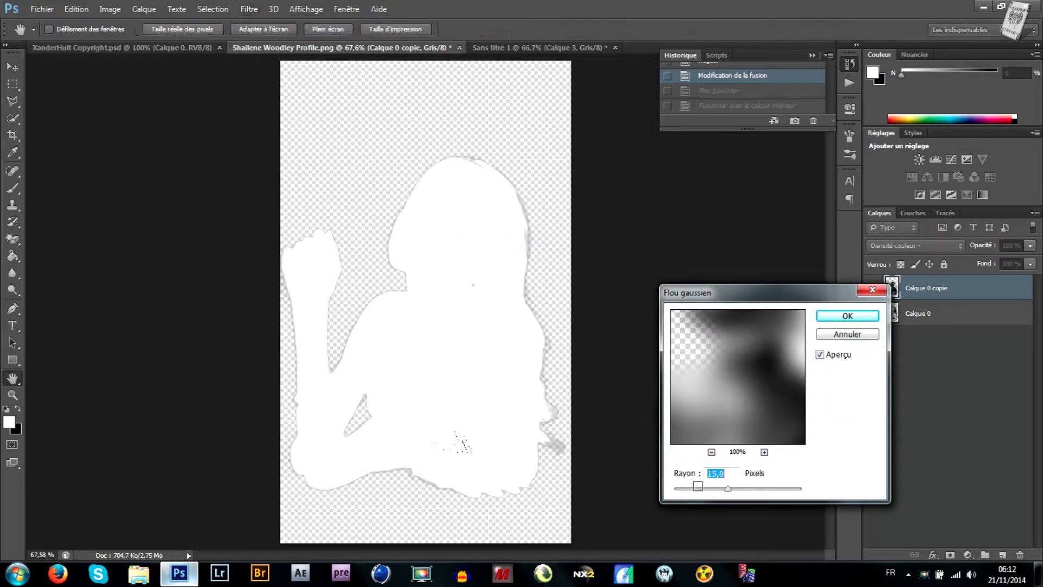
pyautogui.write('20')
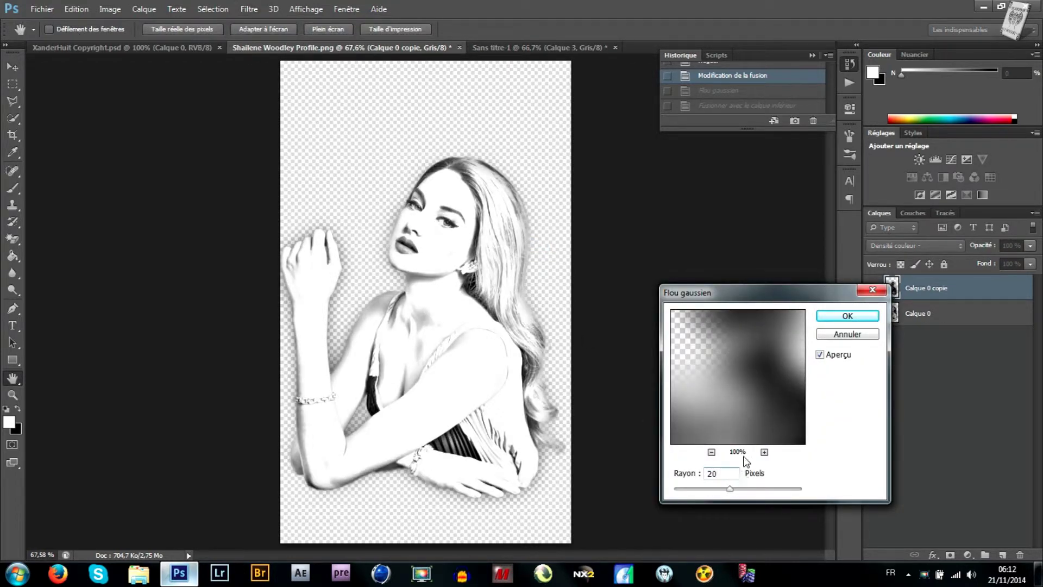
pyautogui.click(848, 316)
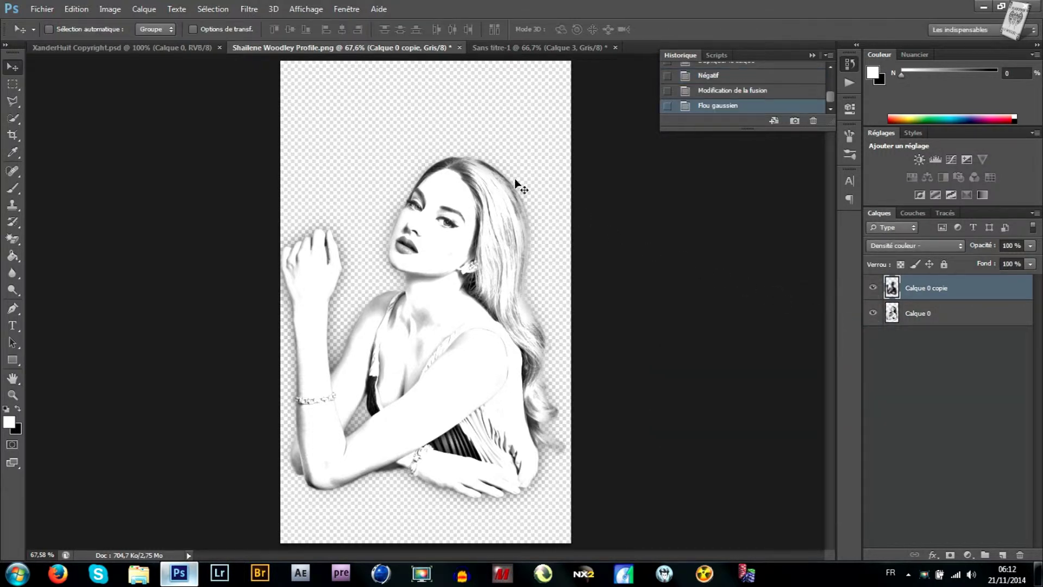
pyautogui.click(160, 13)
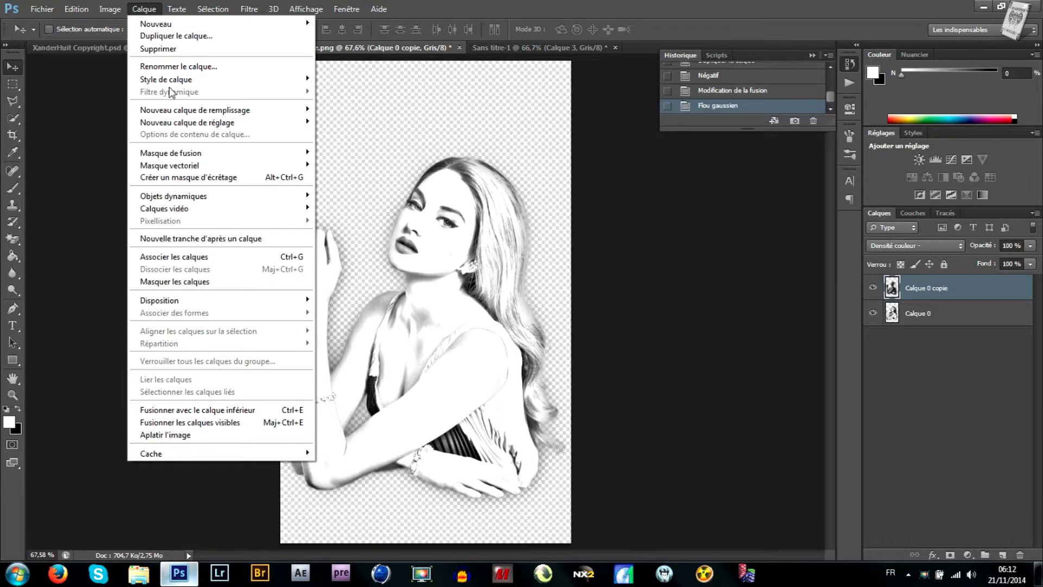
# Merge the blurred copy into the portrait layer, then select and copy the entire canvas
pyautogui.click(267, 415)
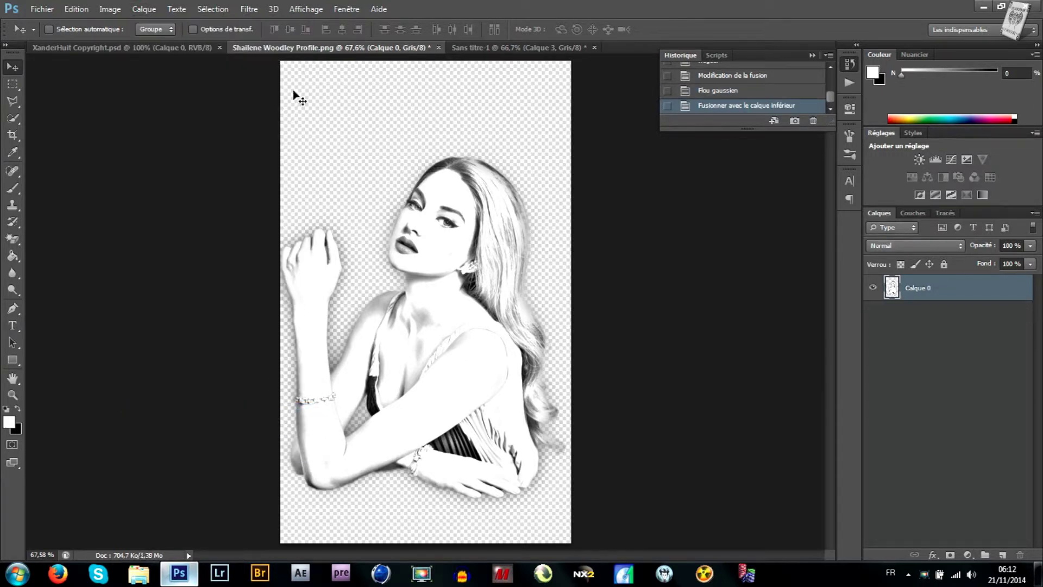
pyautogui.click(220, 10)
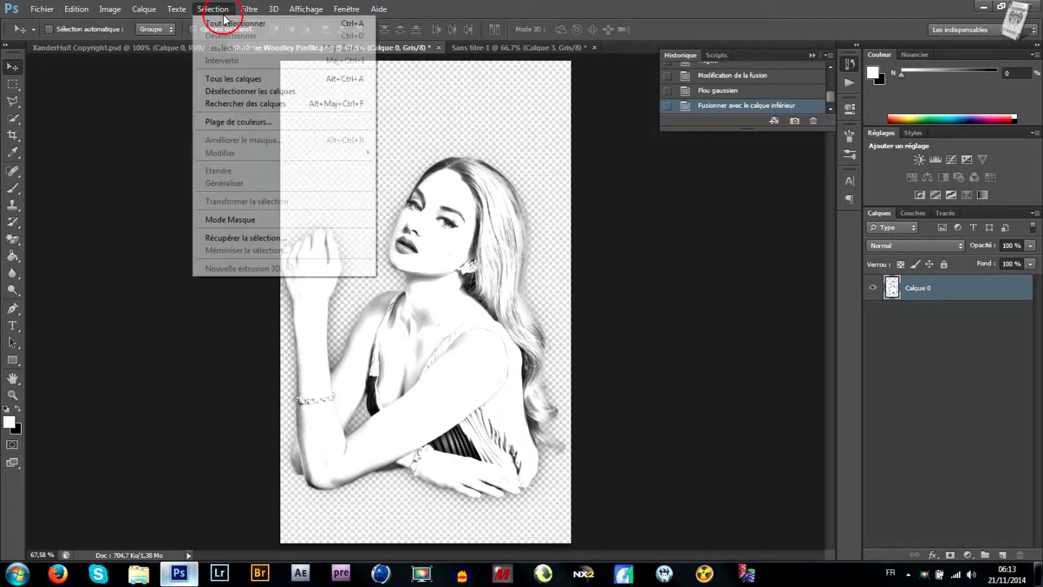
pyautogui.click(229, 24)
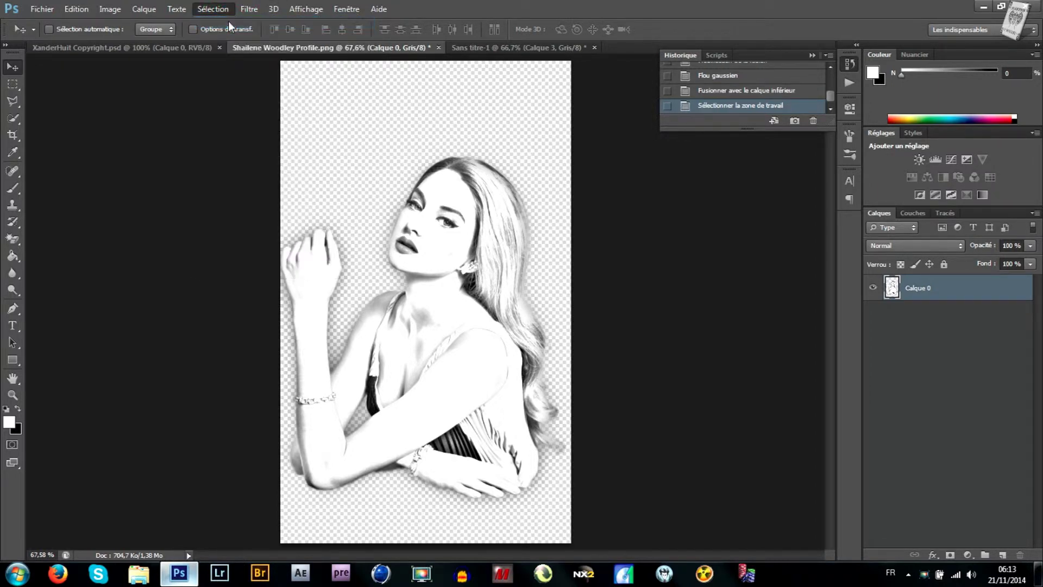
pyautogui.click(83, 9)
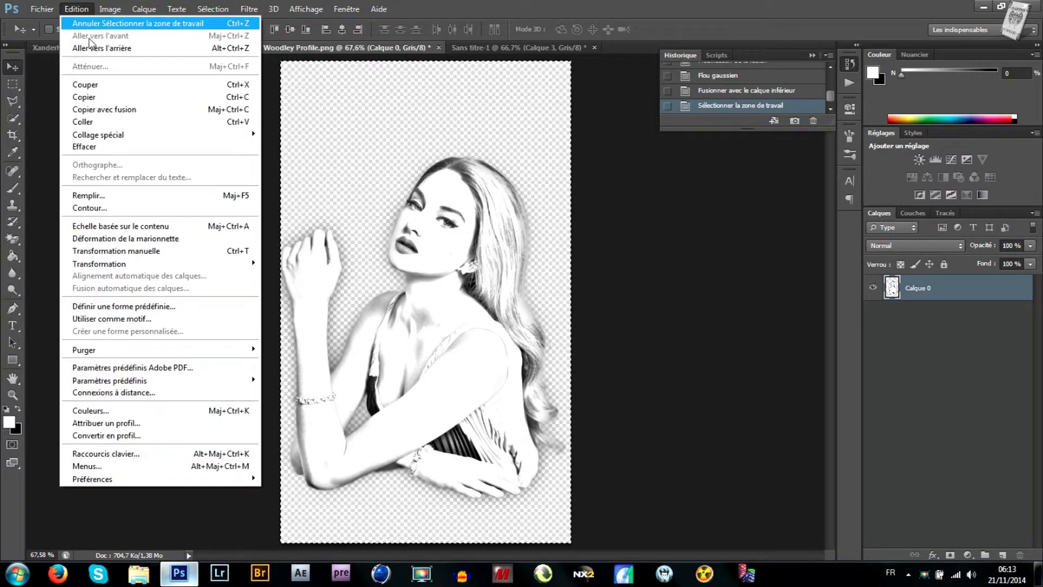
pyautogui.click(103, 98)
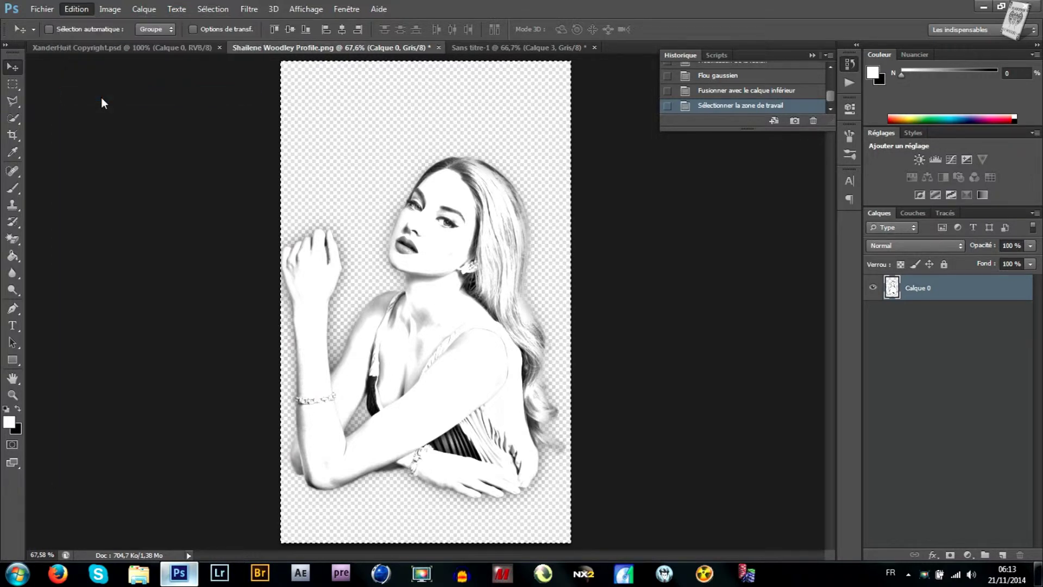
# Close the portrait without saving, then paste the sketch as Calque 4 and shift it right
pyautogui.click(438, 47)
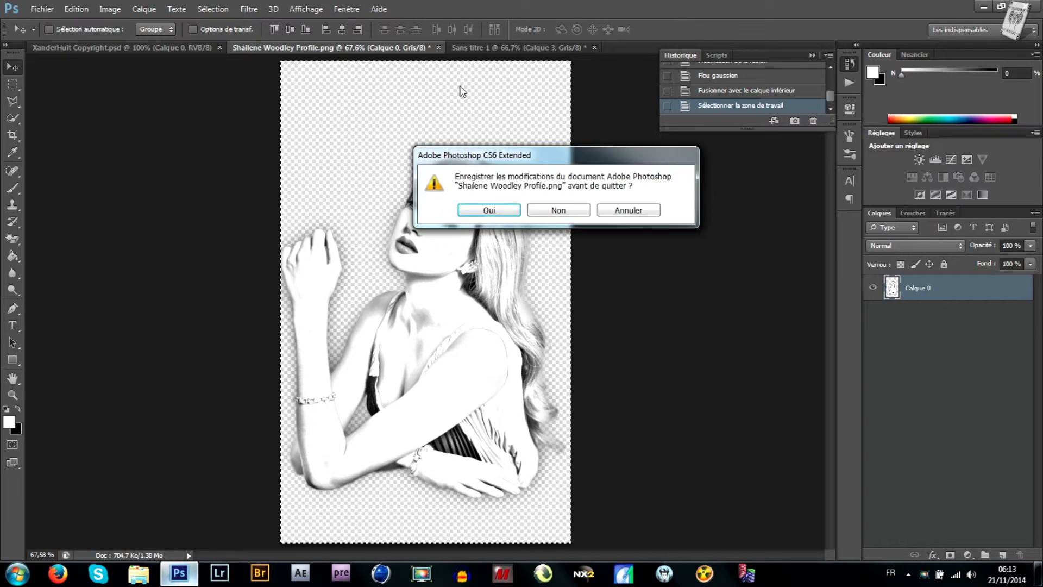
pyautogui.click(555, 211)
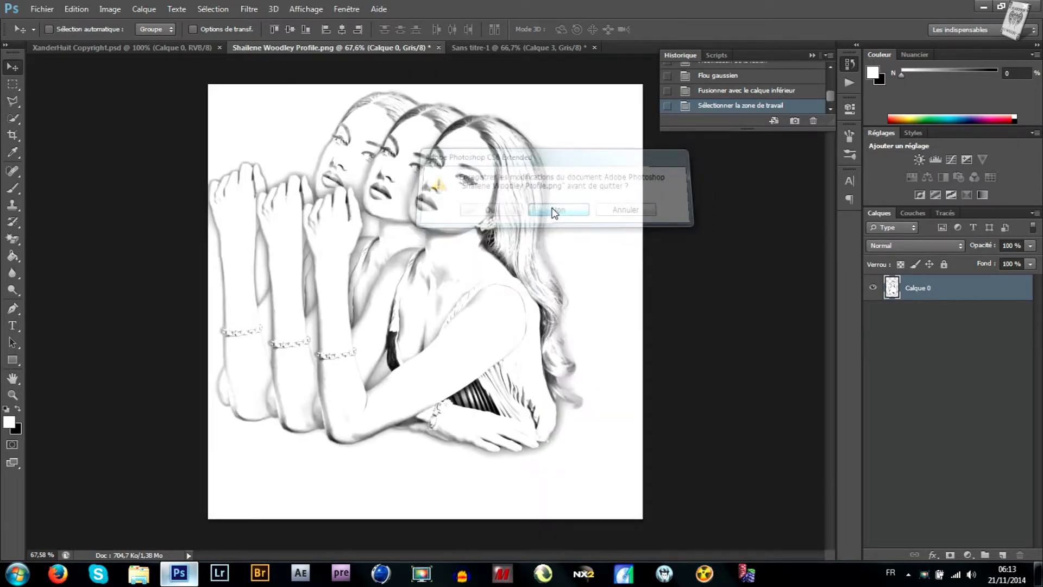
pyautogui.click(79, 9)
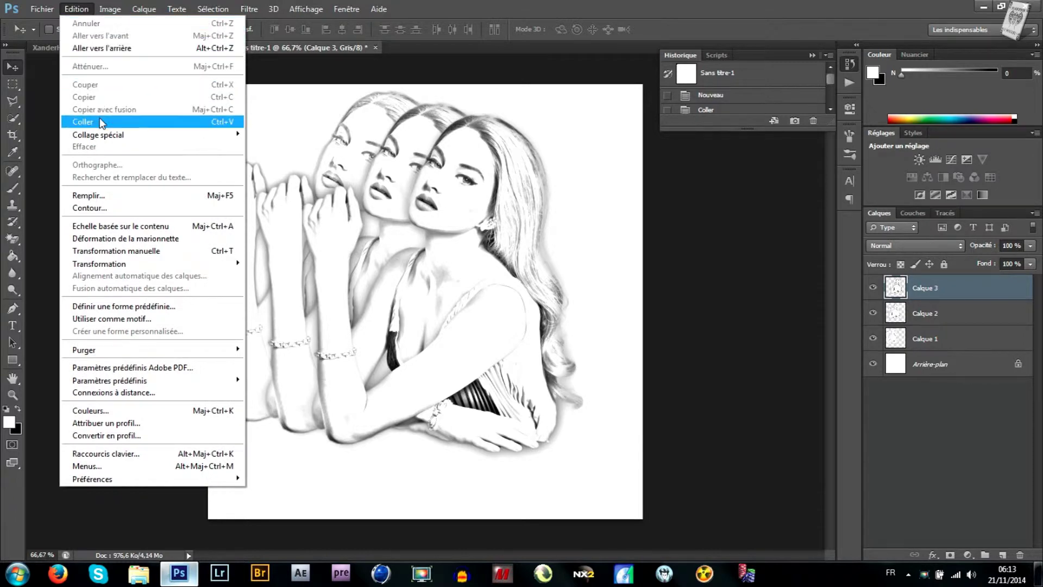
pyautogui.click(100, 121)
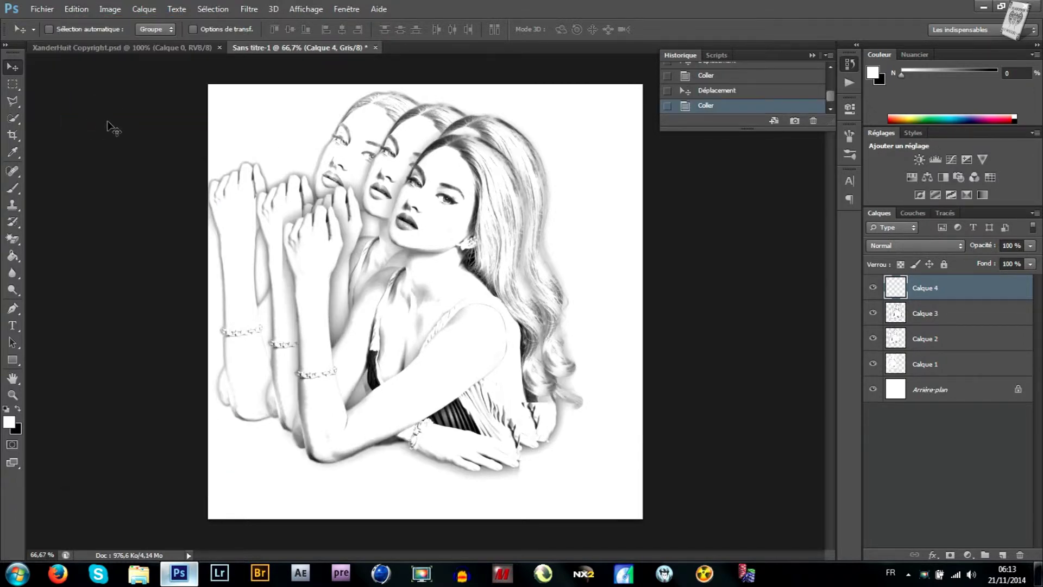
pyautogui.moveTo(476, 313); pyautogui.dragTo(500, 308)
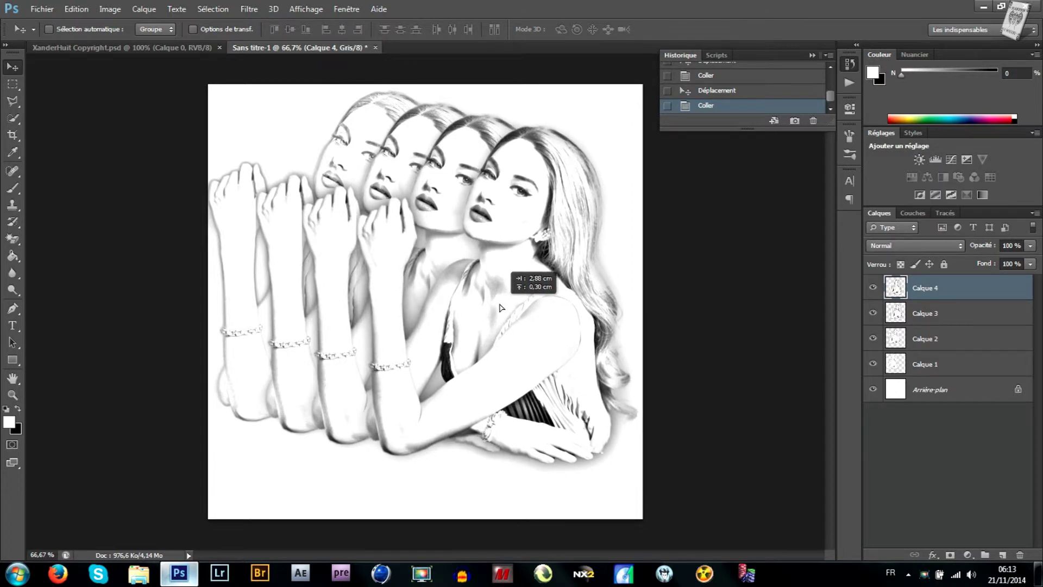
pyautogui.moveTo(500, 307); pyautogui.dragTo(501, 307)
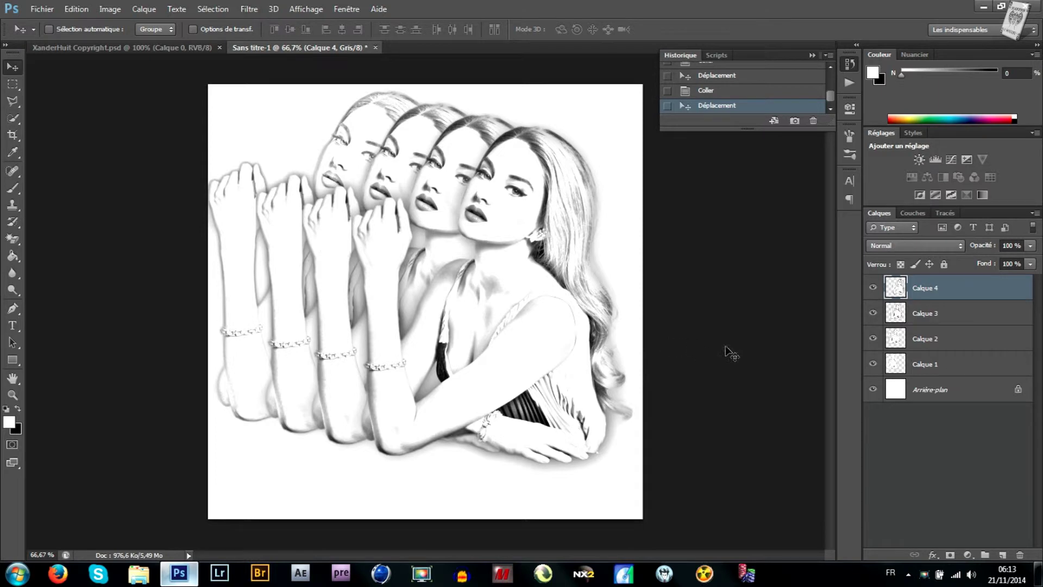
# Set the bottom sketch layer, Calque 1, to 85% opacity
pyautogui.click(929, 370)
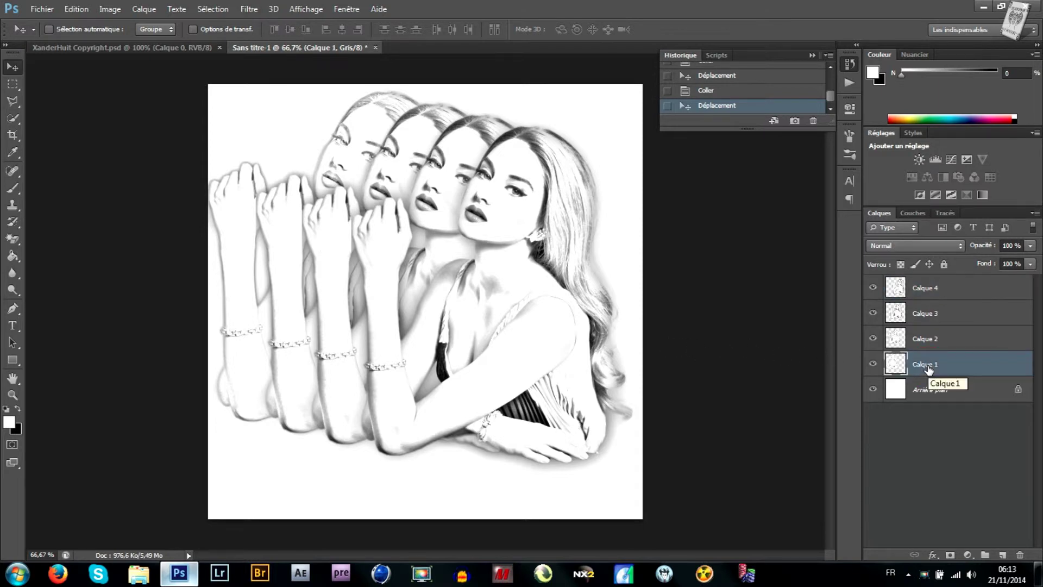
pyautogui.click(1008, 245)
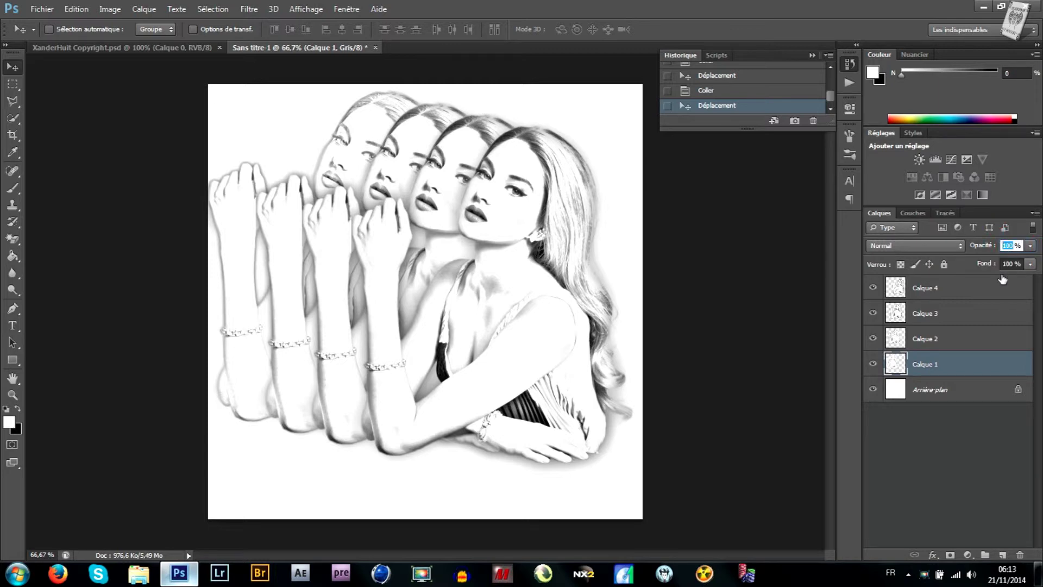
pyautogui.write('85')
pyautogui.press('Return')
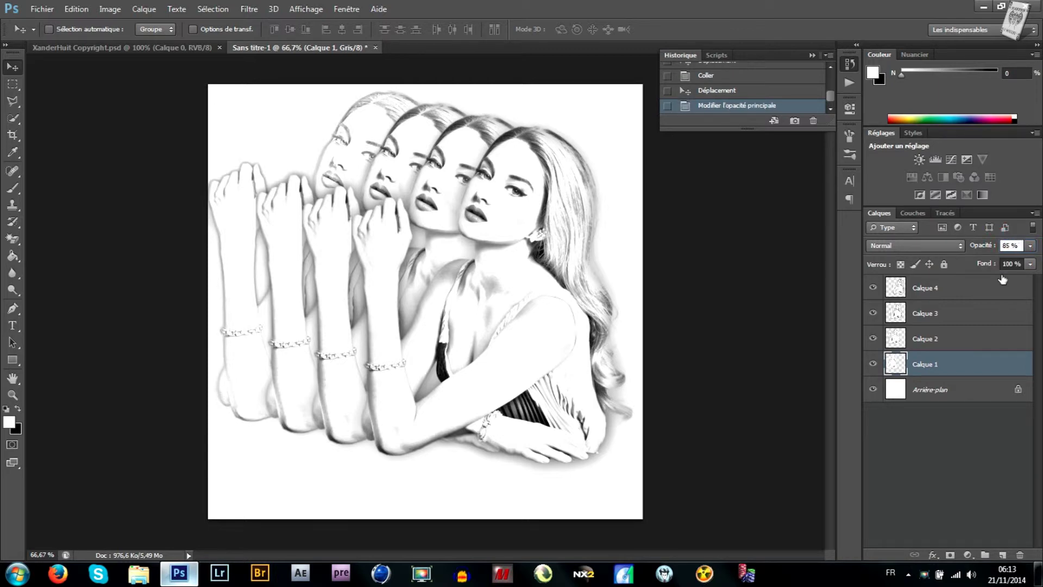
pyautogui.press('Escape')
# Merge Calque 2 down into Calque 1 and enter 85% opacity
pyautogui.click(939, 348)
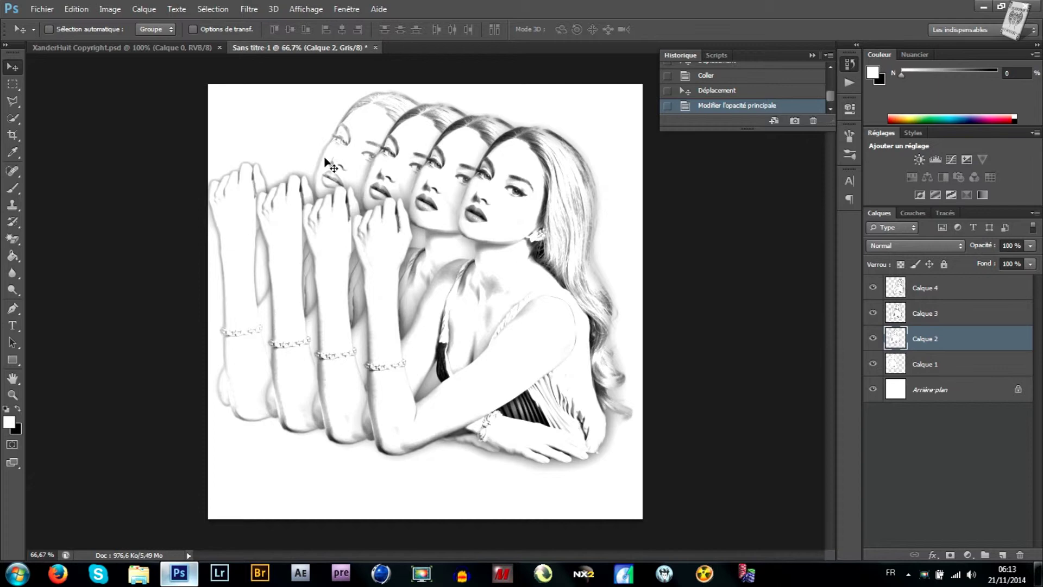
pyautogui.click(142, 9)
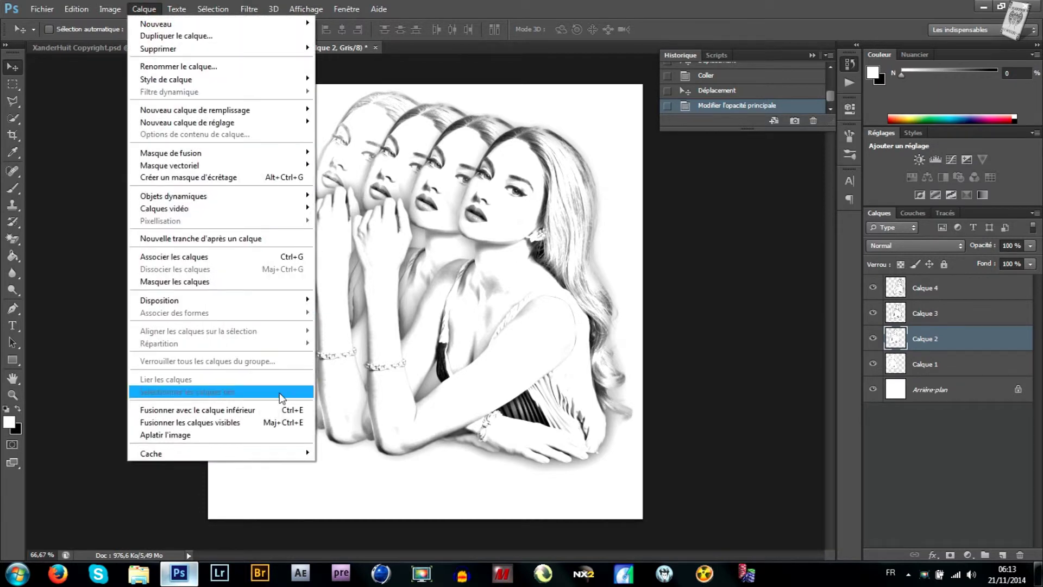
pyautogui.click(275, 409)
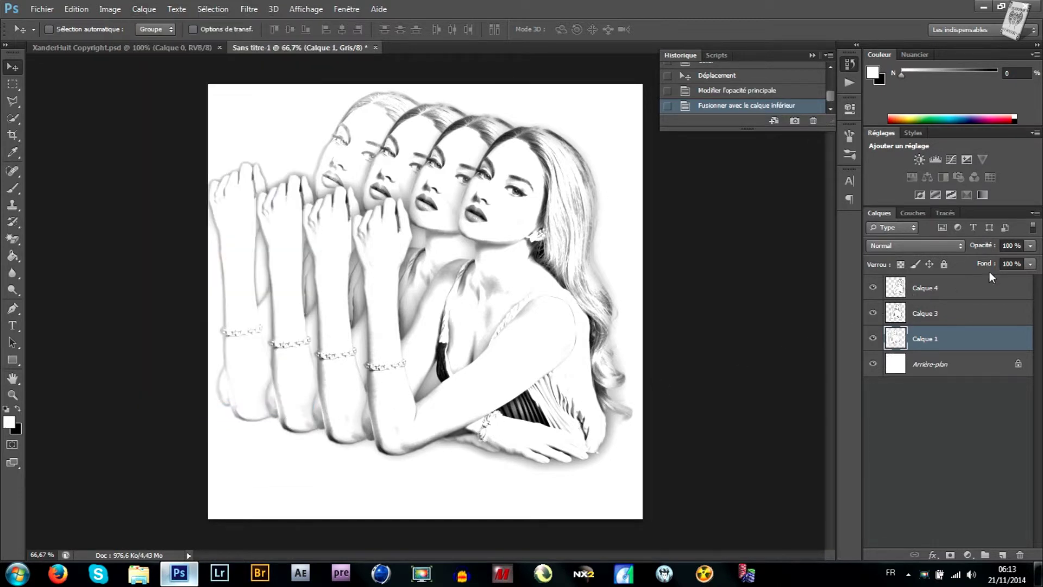
pyautogui.click(1014, 245)
pyautogui.write('85')
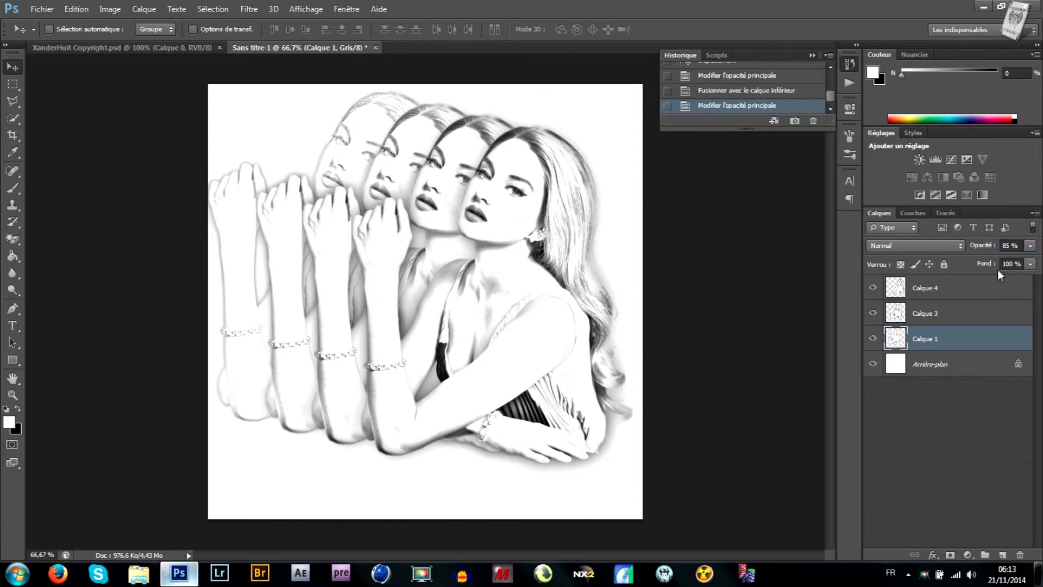
# Merge Calque 3 down into Calque 1 at 85% opacity, then select Calque 4
pyautogui.click(931, 314)
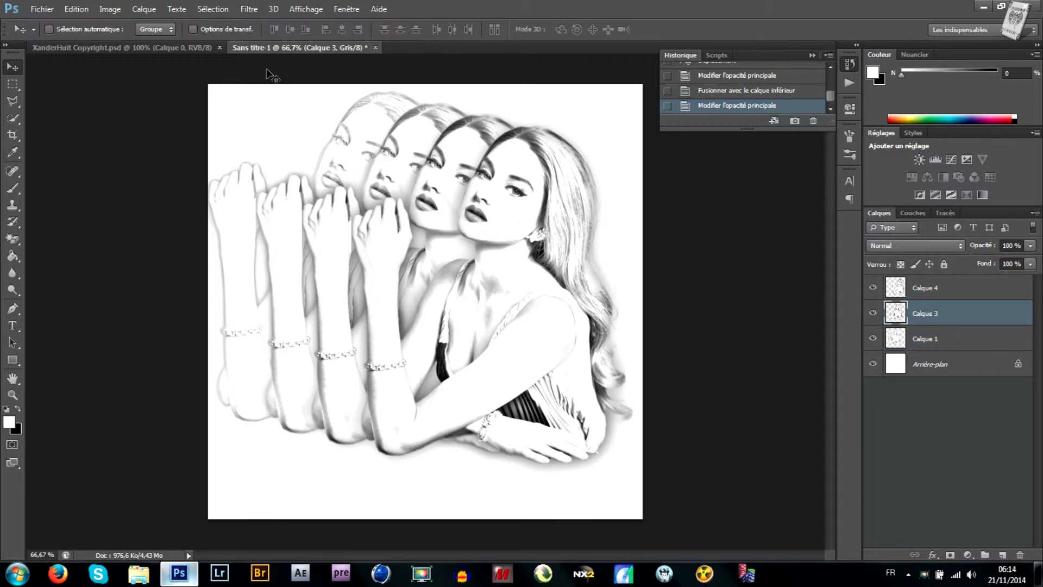
pyautogui.click(158, 11)
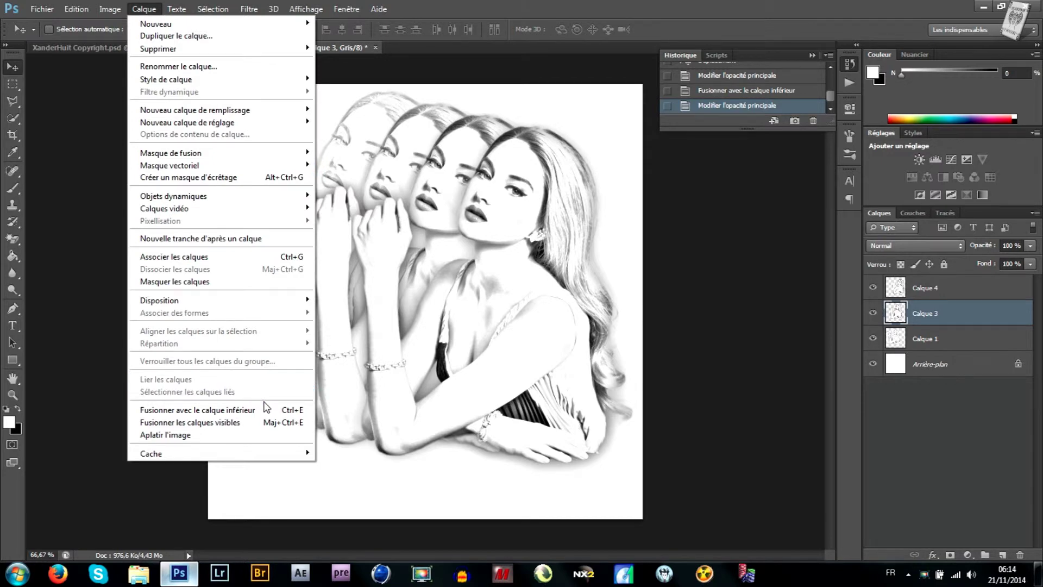
pyautogui.click(265, 412)
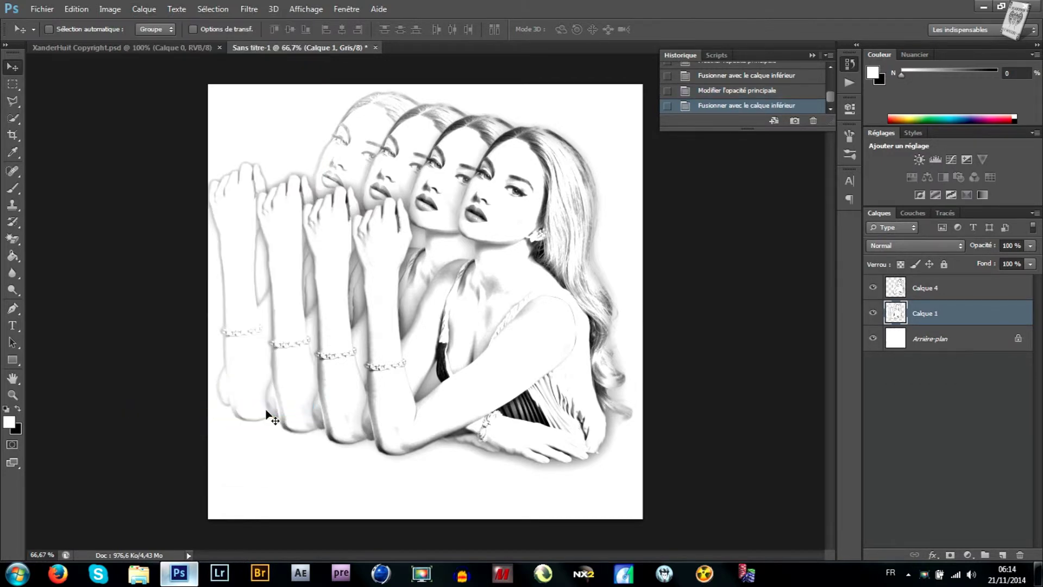
pyautogui.click(1011, 245)
pyautogui.write('85')
pyautogui.press('Return')
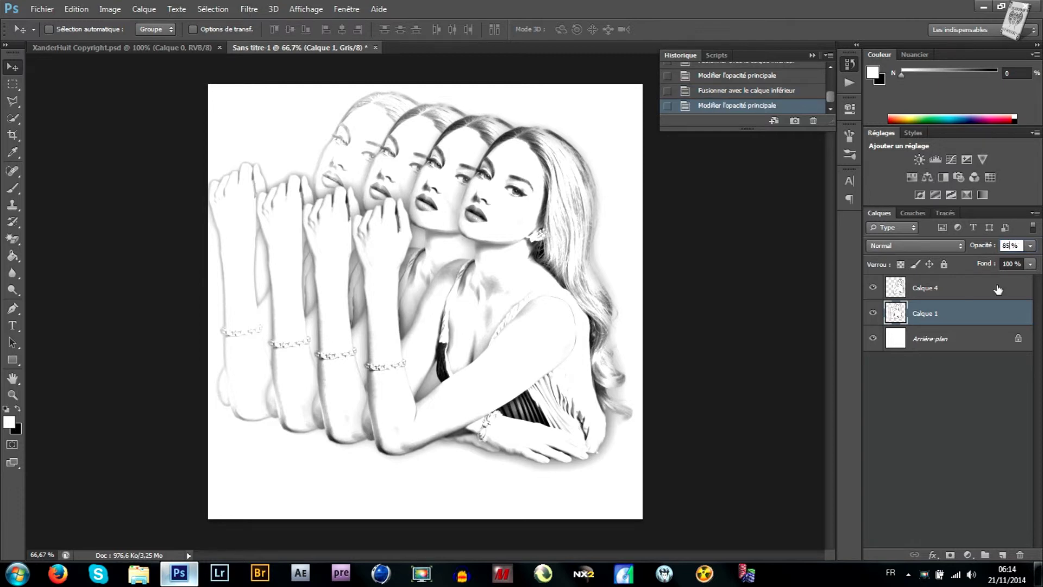
pyautogui.press('Return')
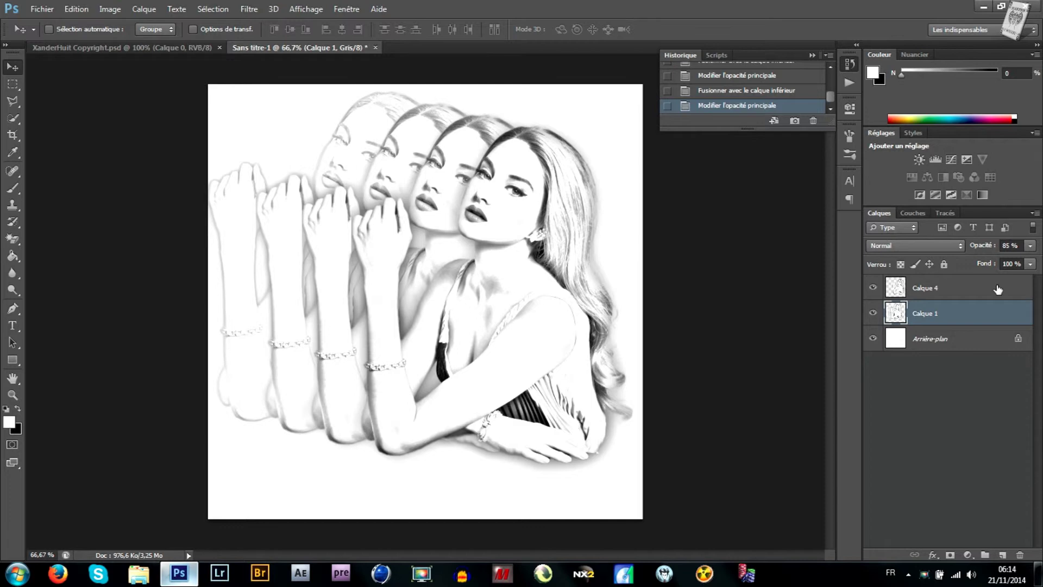
pyautogui.click(970, 290)
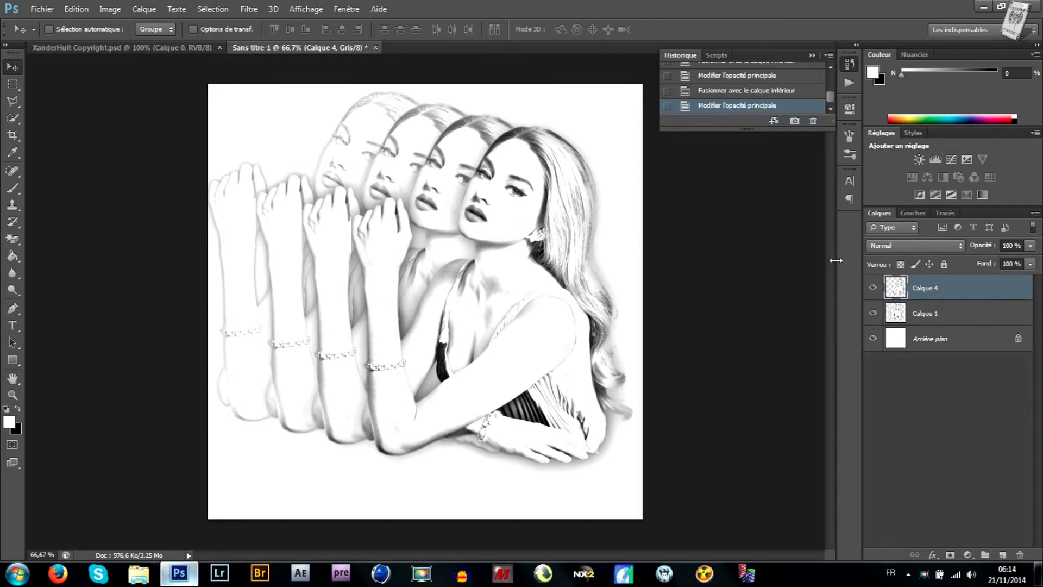
# Select all of XanderHuit Copyright.psd, copy it, and close that document
pyautogui.click(162, 48)
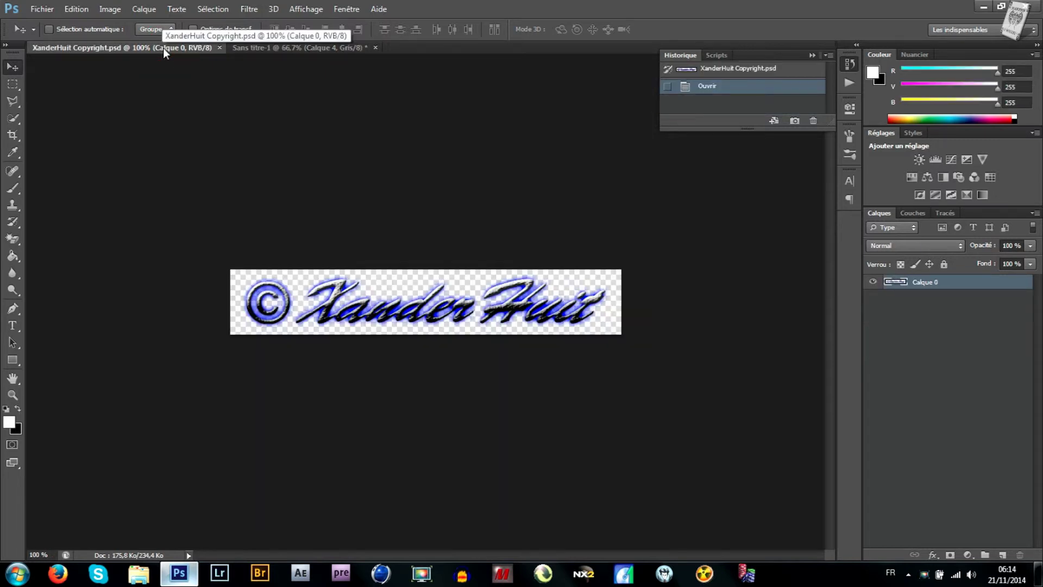
pyautogui.click(207, 12)
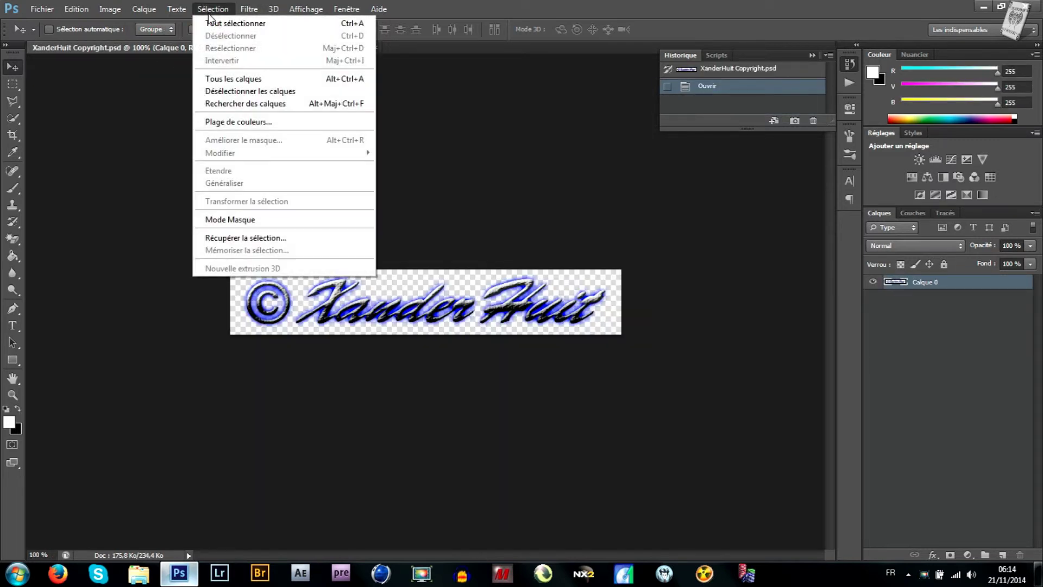
pyautogui.click(273, 29)
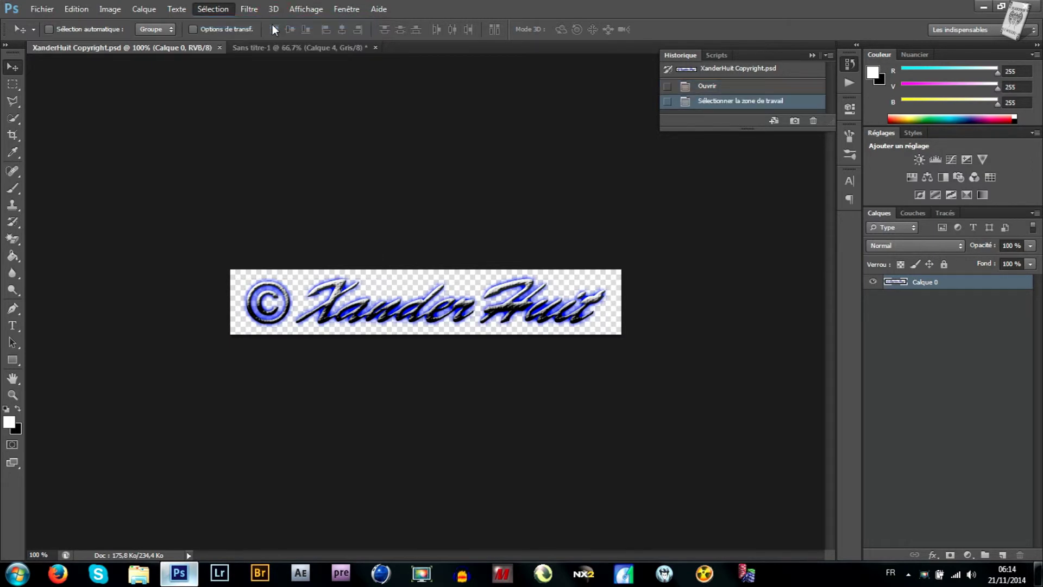
pyautogui.click(90, 11)
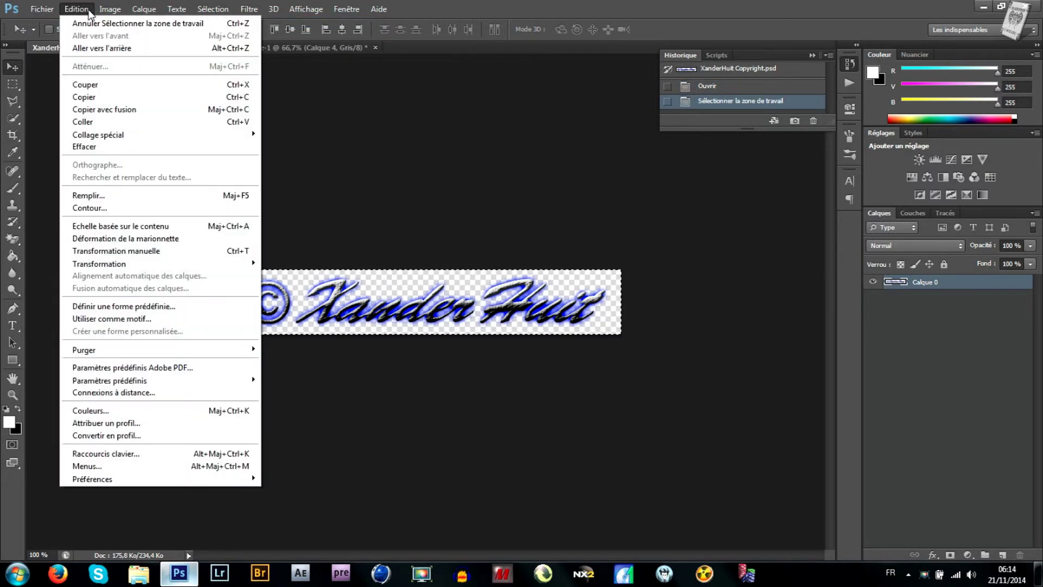
pyautogui.click(98, 100)
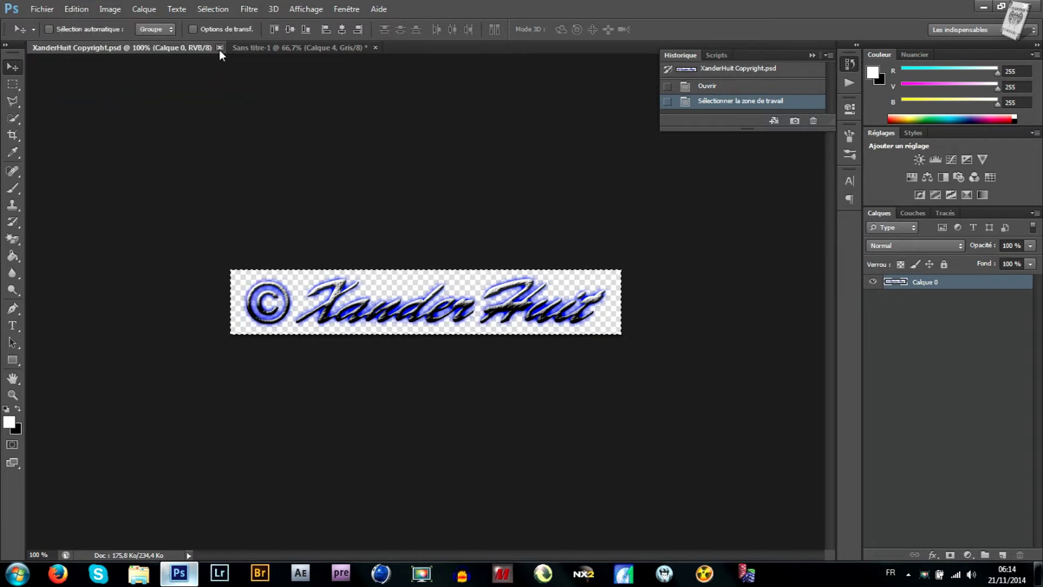
pyautogui.click(220, 48)
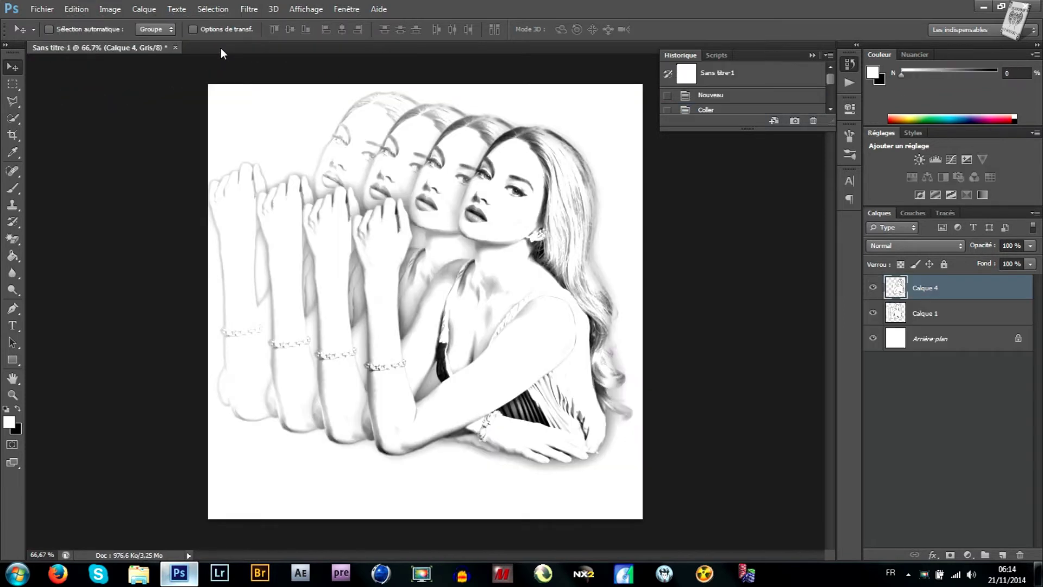
# Paste the signature as Calque 5 and scale it down into the bottom-right corner
pyautogui.click(87, 11)
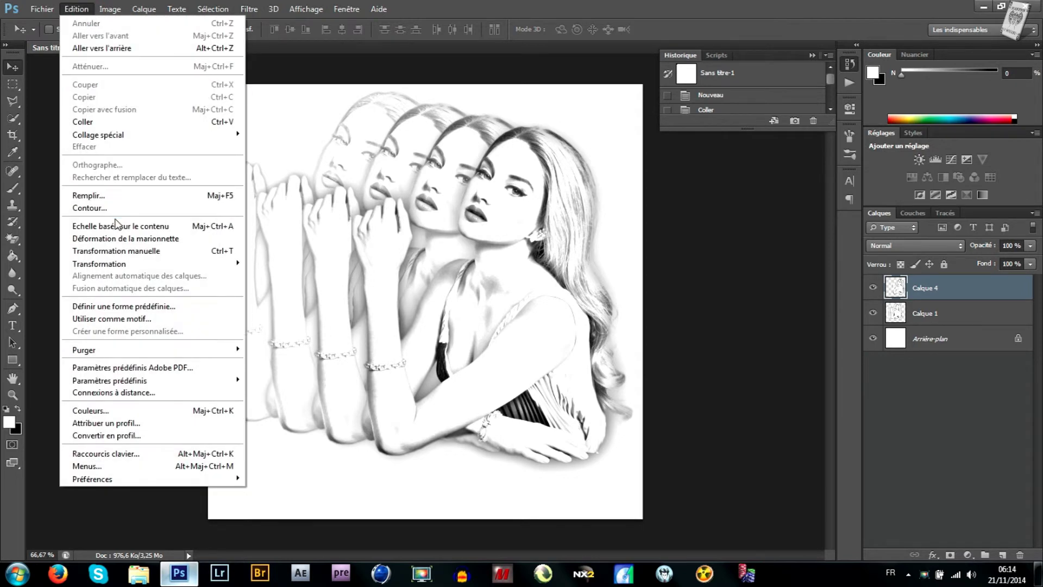
pyautogui.click(142, 123)
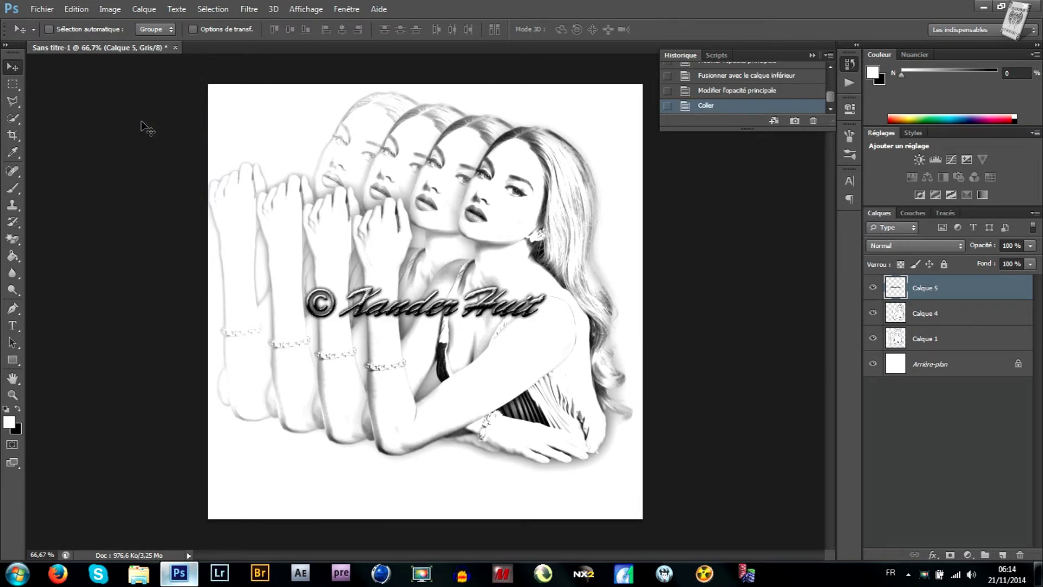
pyautogui.click(88, 13)
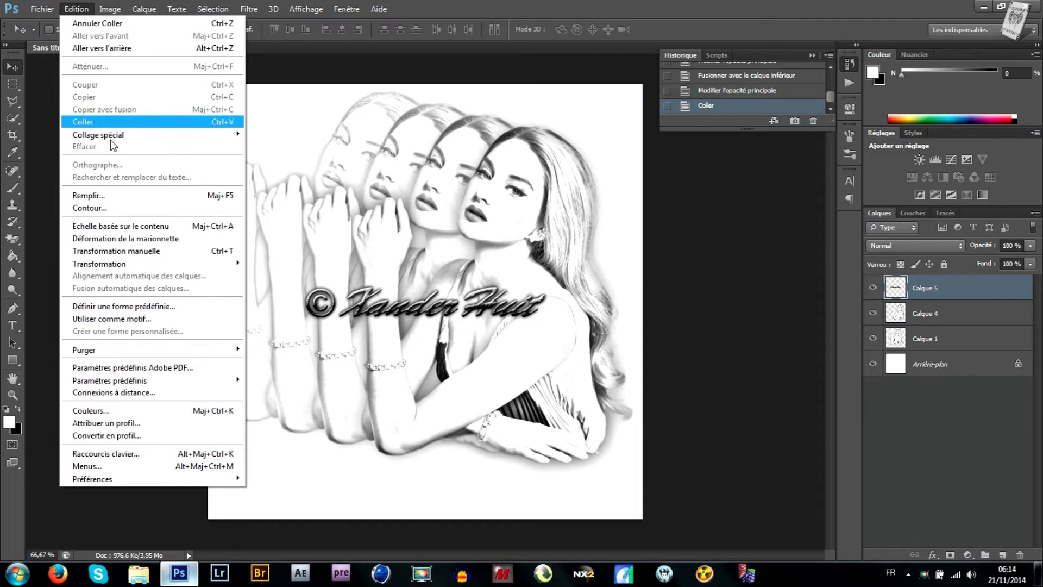
pyautogui.click(180, 253)
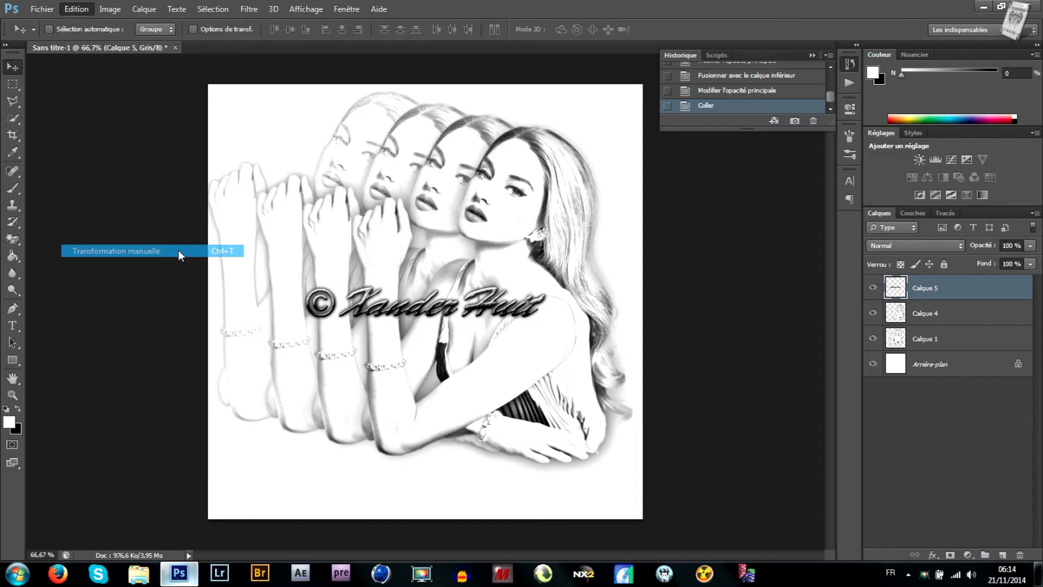
pyautogui.moveTo(320, 293)
pyautogui.mouseDown()
pyautogui.moveTo(414, 491)
pyautogui.moveTo(508, 498)
pyautogui.mouseUp()
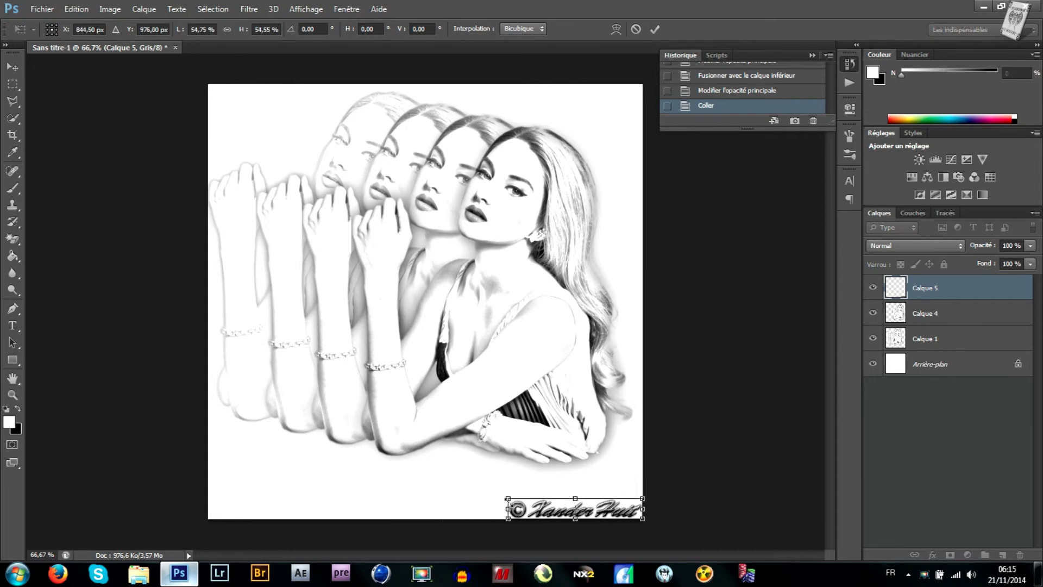
pyautogui.press('Return')
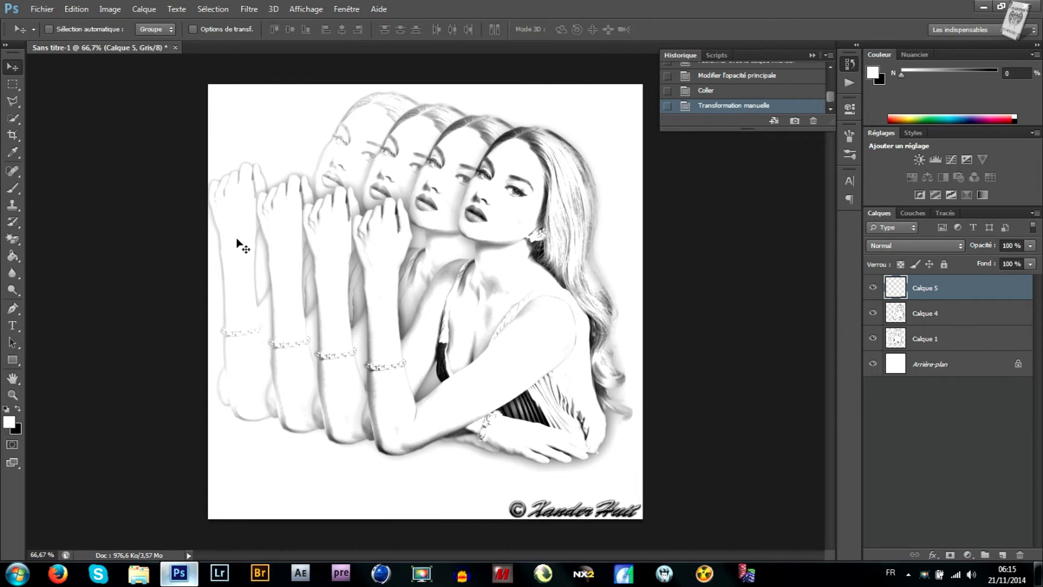
pyautogui.click(143, 11)
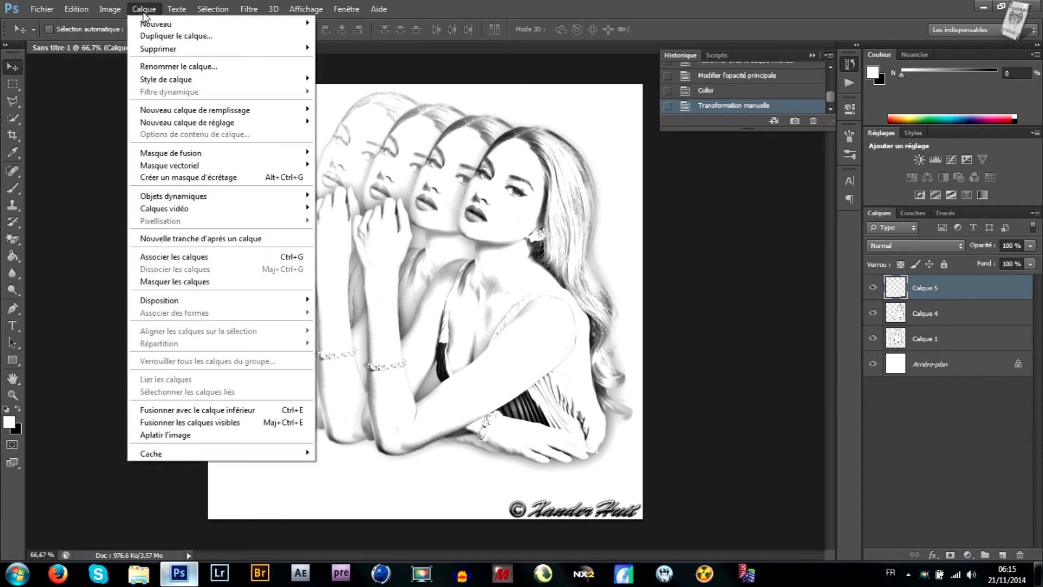
# Flatten the image, fit it to the screen, and collapse the Historique panel
pyautogui.click(218, 435)
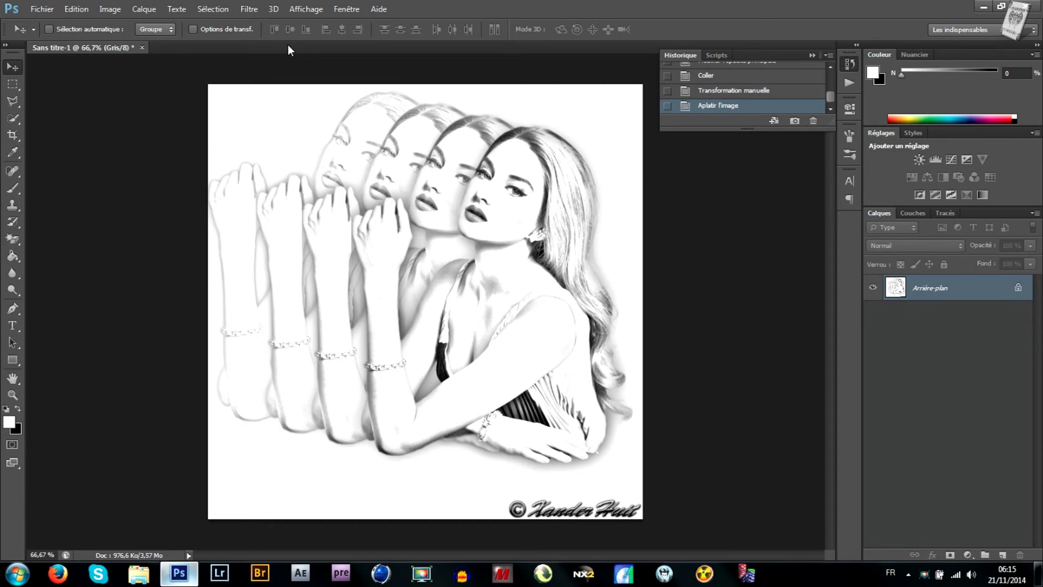
pyautogui.click(292, 9)
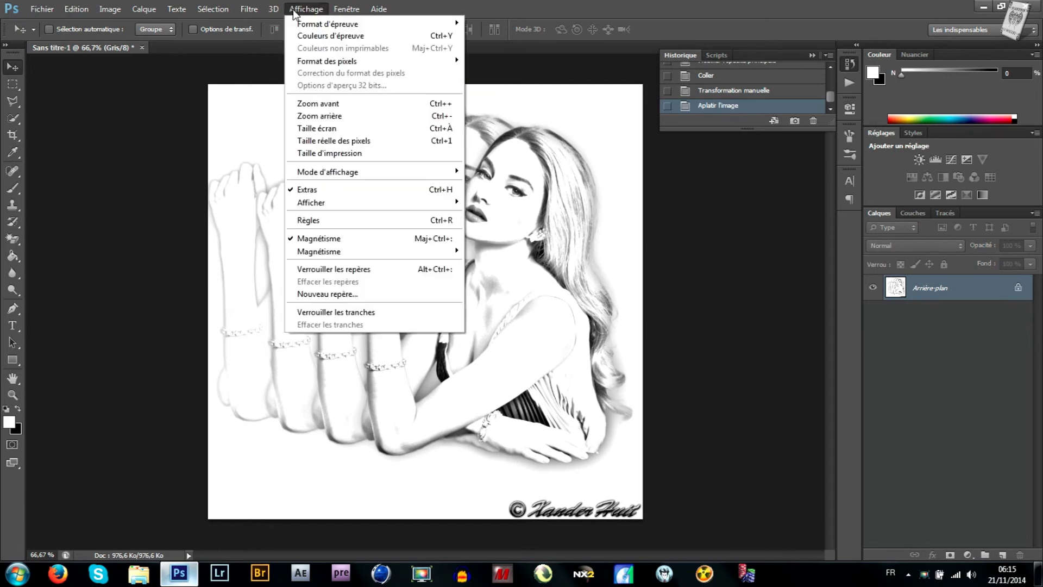
pyautogui.click(356, 133)
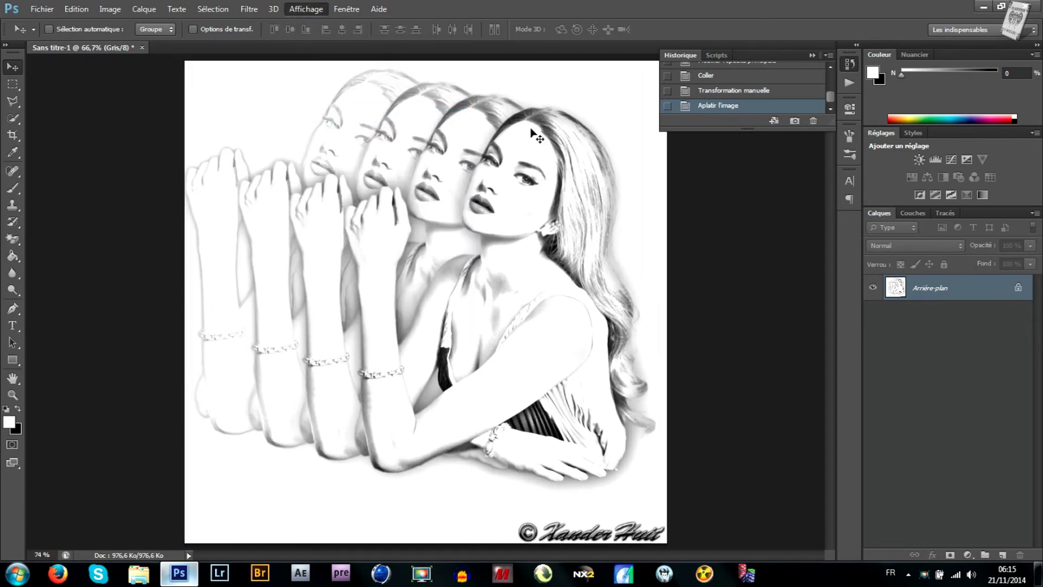
pyautogui.click(810, 53)
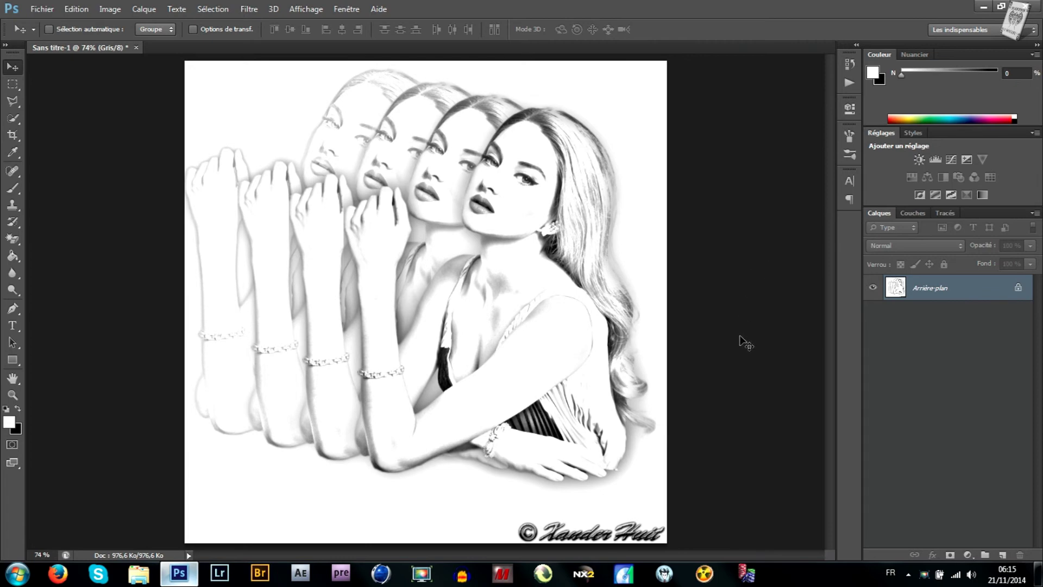